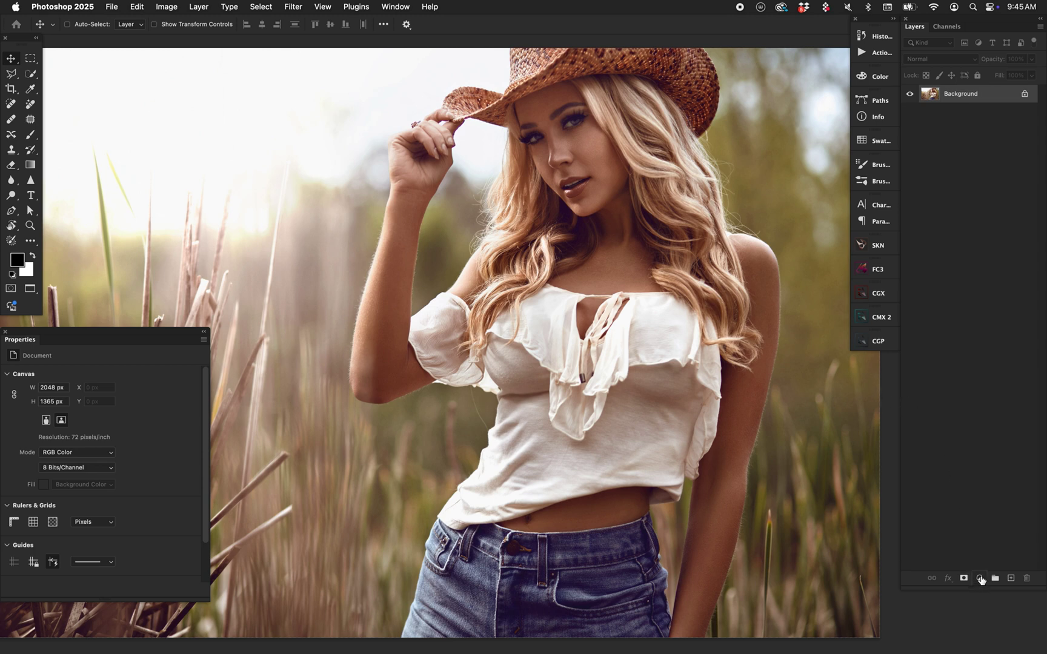
- Add a Brightness/Contrast adjustment layer with Contrast 45, toggling its visibility to compare
click(980, 579)
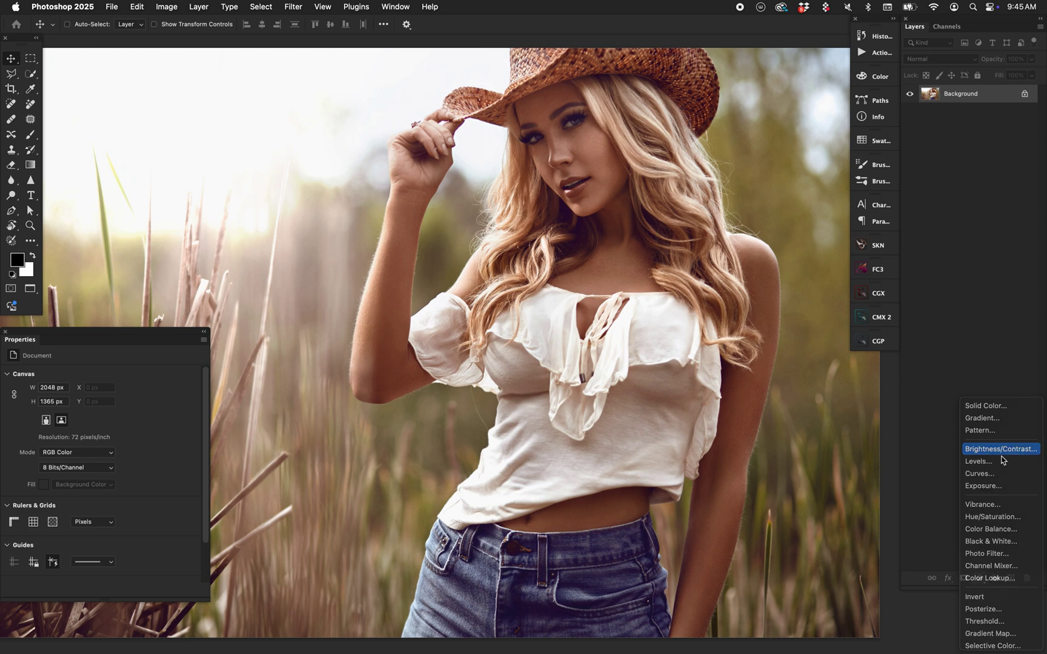
click(1001, 451)
drag(116, 333, 178, 349)
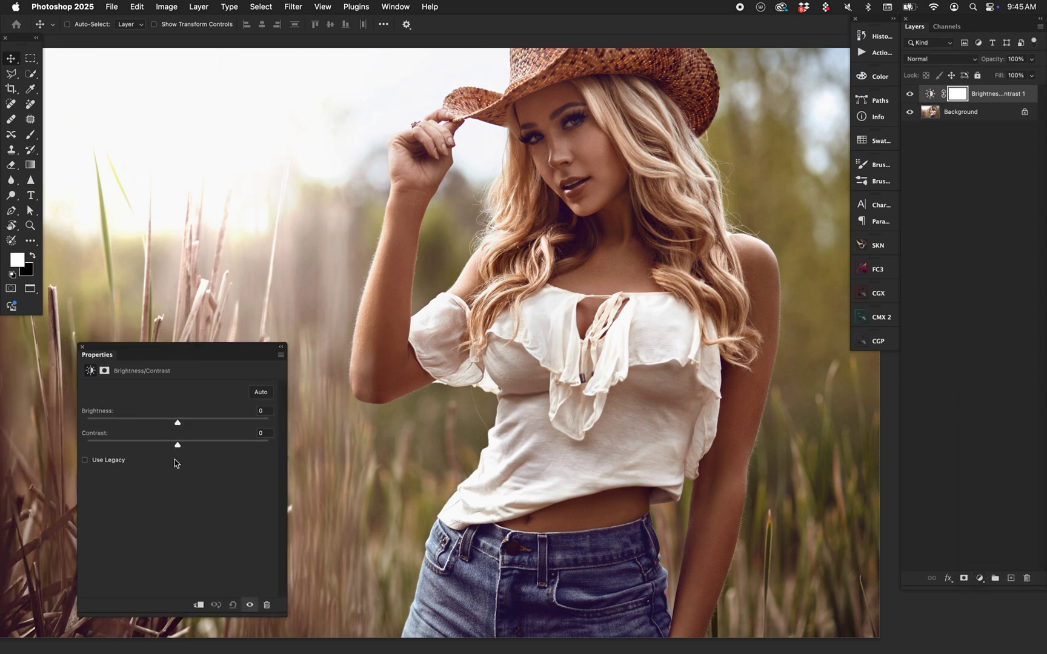
drag(178, 445, 219, 451)
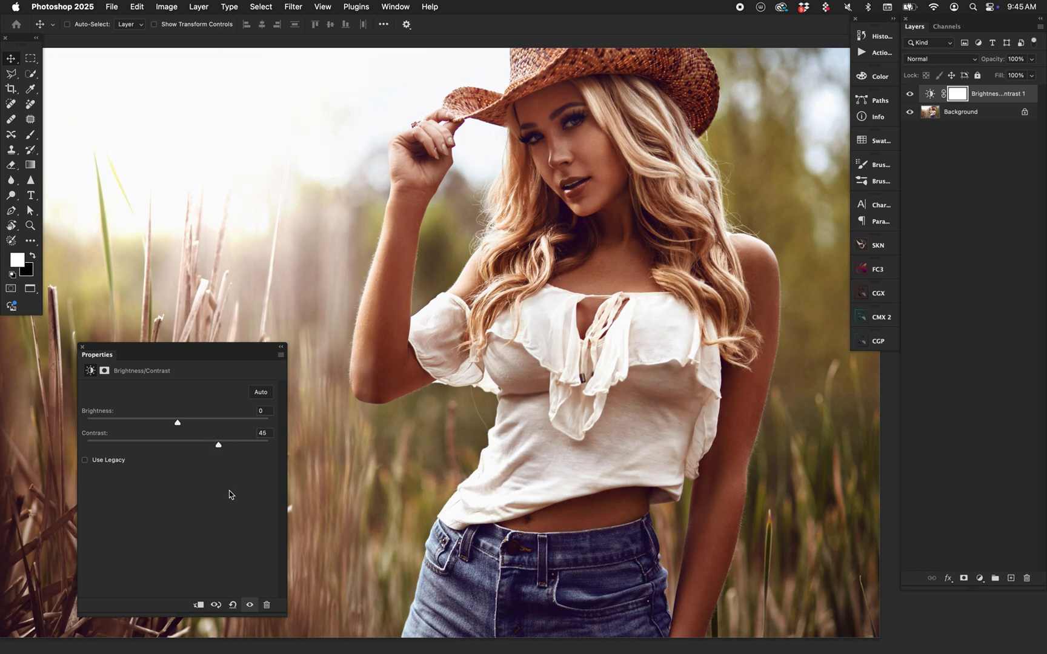
click(911, 94)
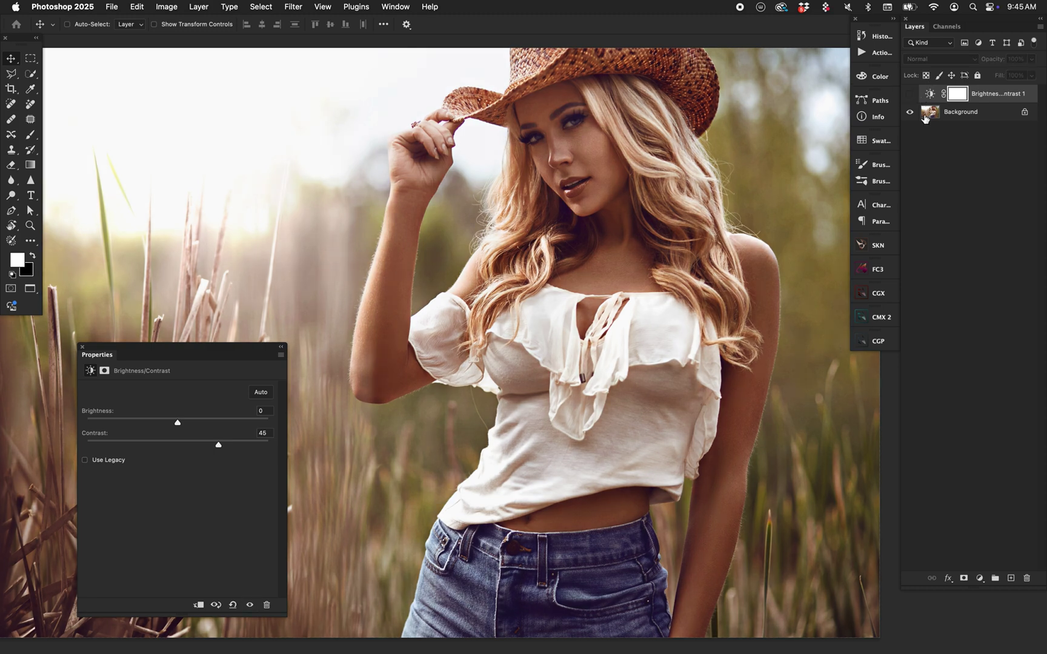
click(911, 95)
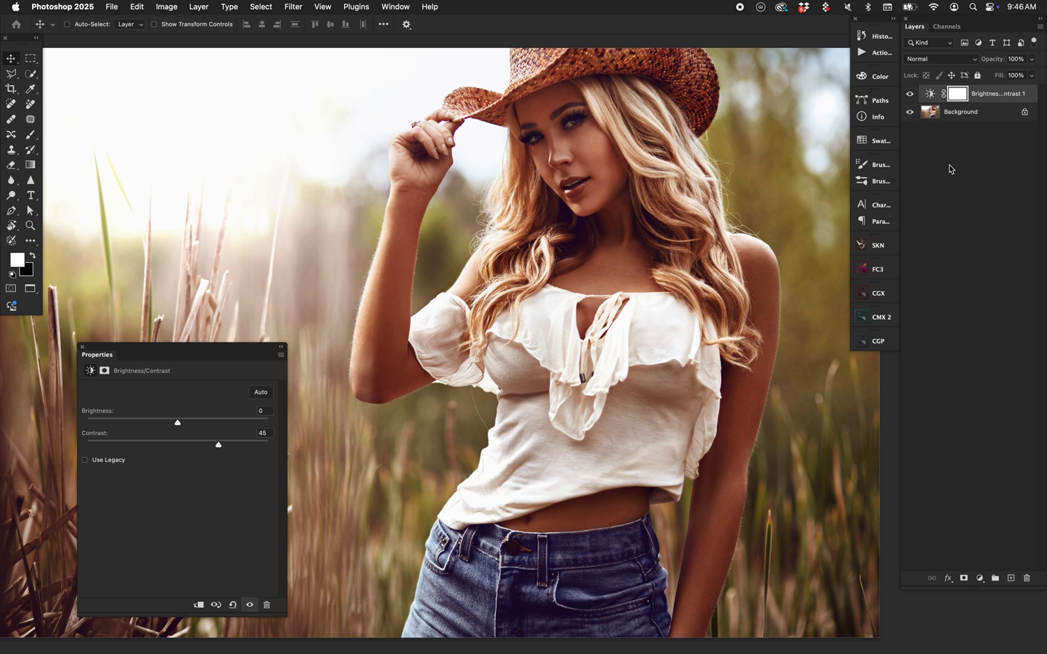
- Set the Brightness/Contrast layer's blend mode to Luminosity
click(933, 59)
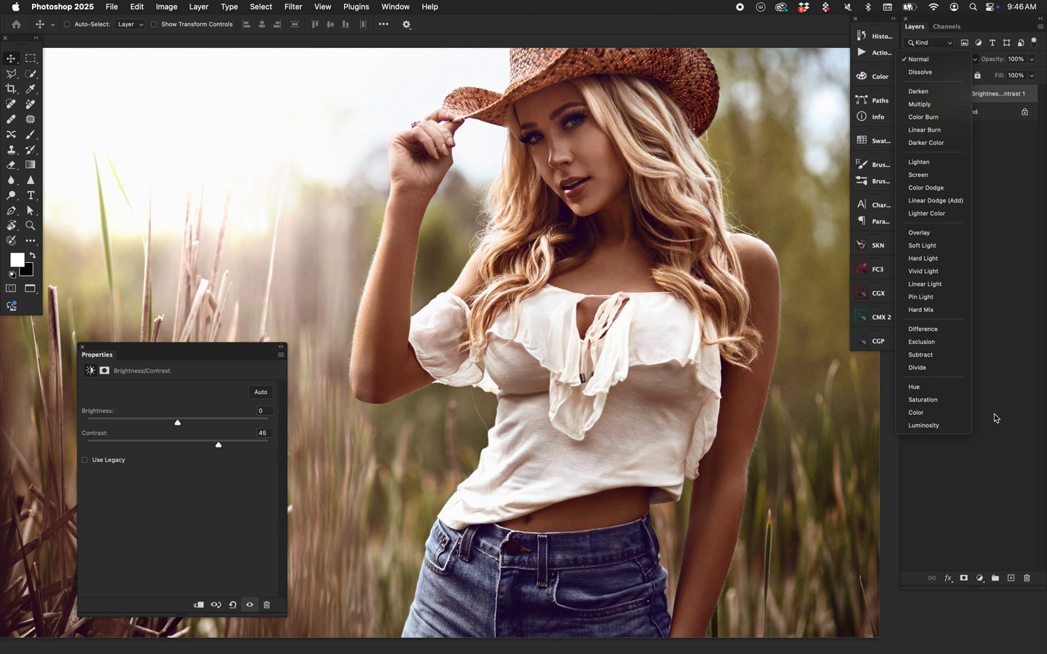
click(963, 427)
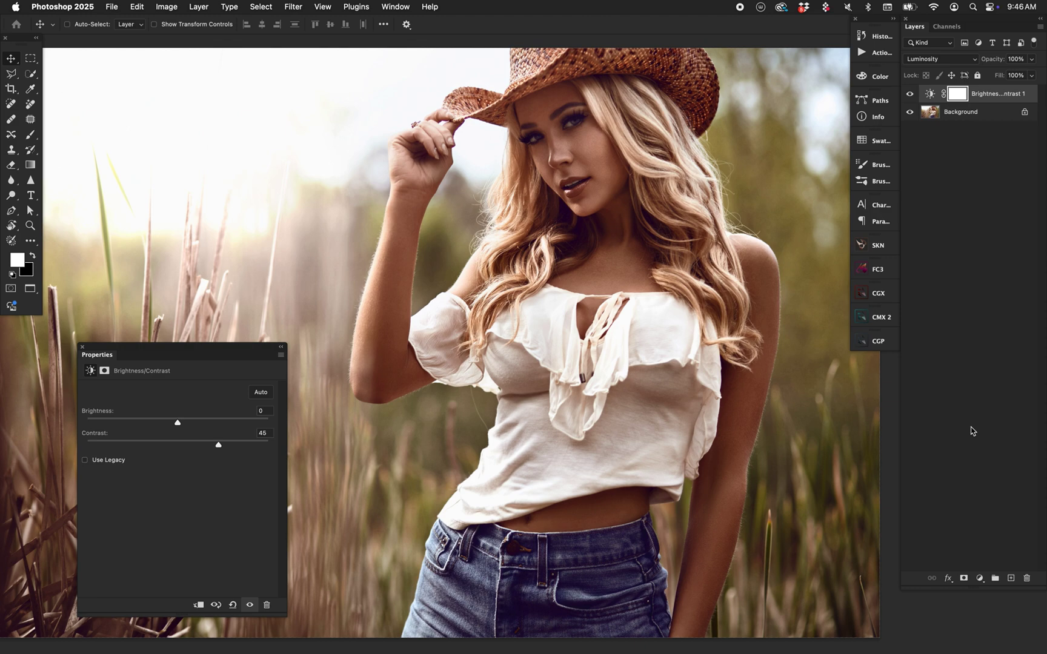
click(936, 58)
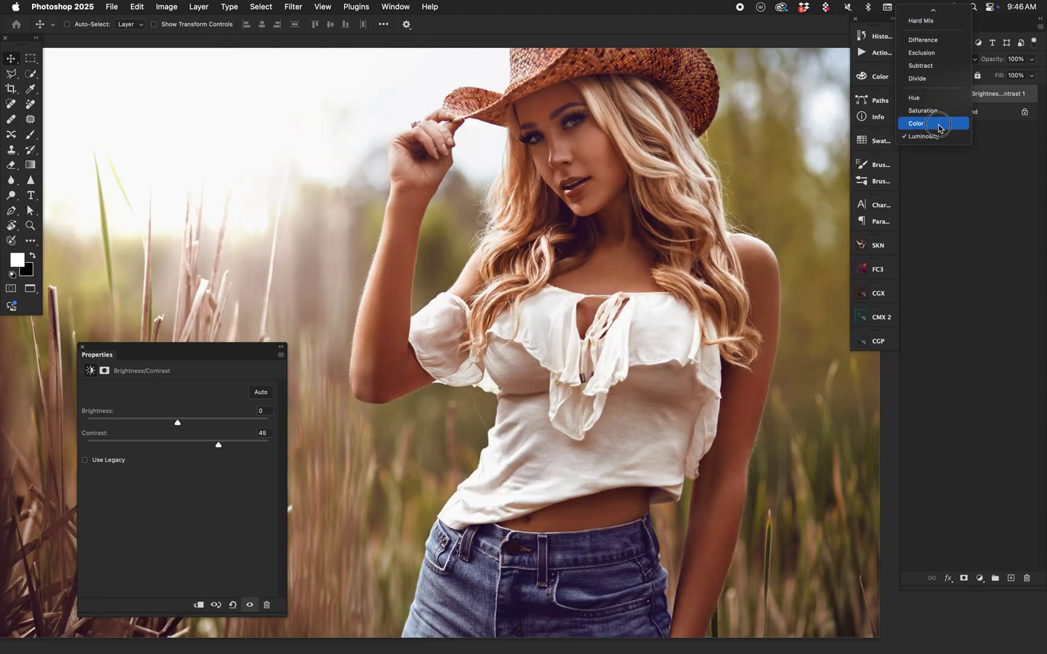
click(1008, 365)
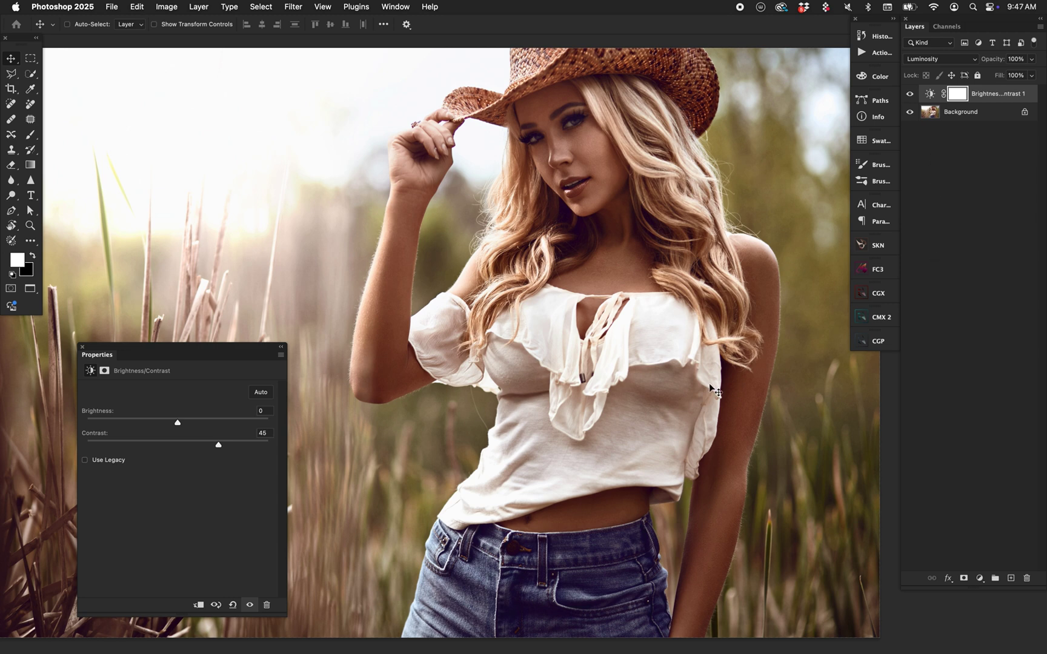
- Delete the Brightness/Contrast layer and add a Curves layer with a midpoint lifted to 103/146
drag(935, 93, 1027, 578)
click(980, 578)
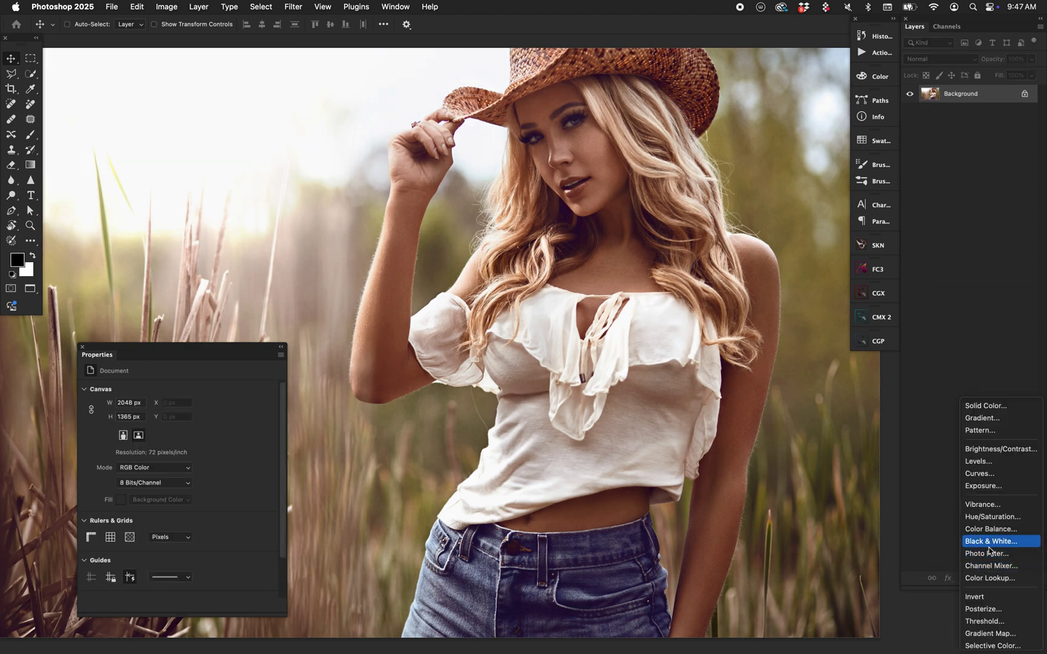
click(1006, 474)
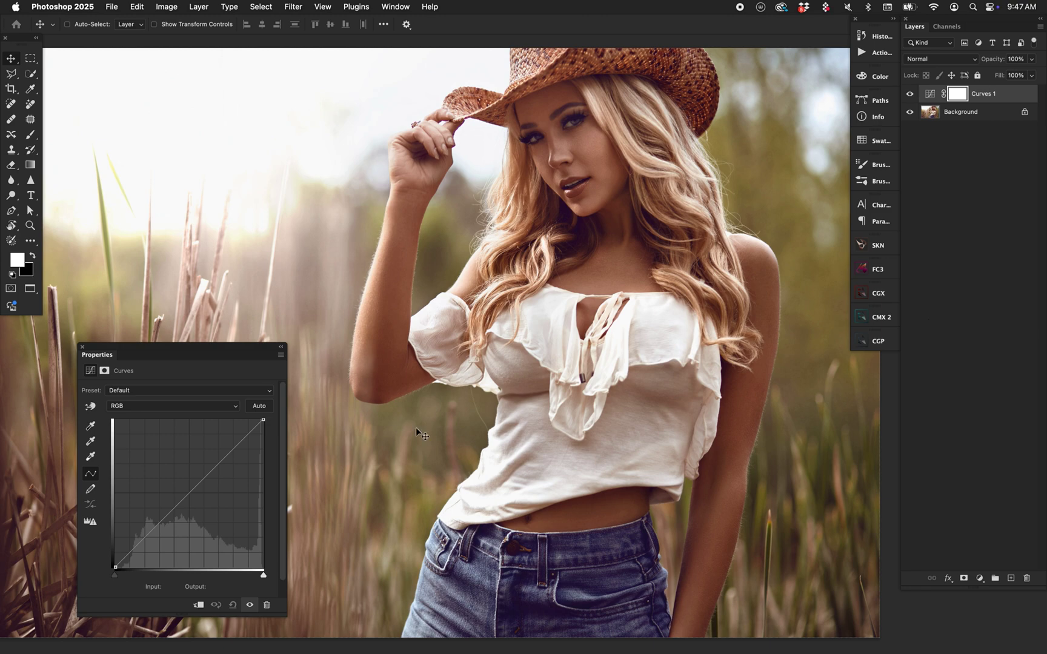
click(182, 486)
drag(182, 487, 175, 483)
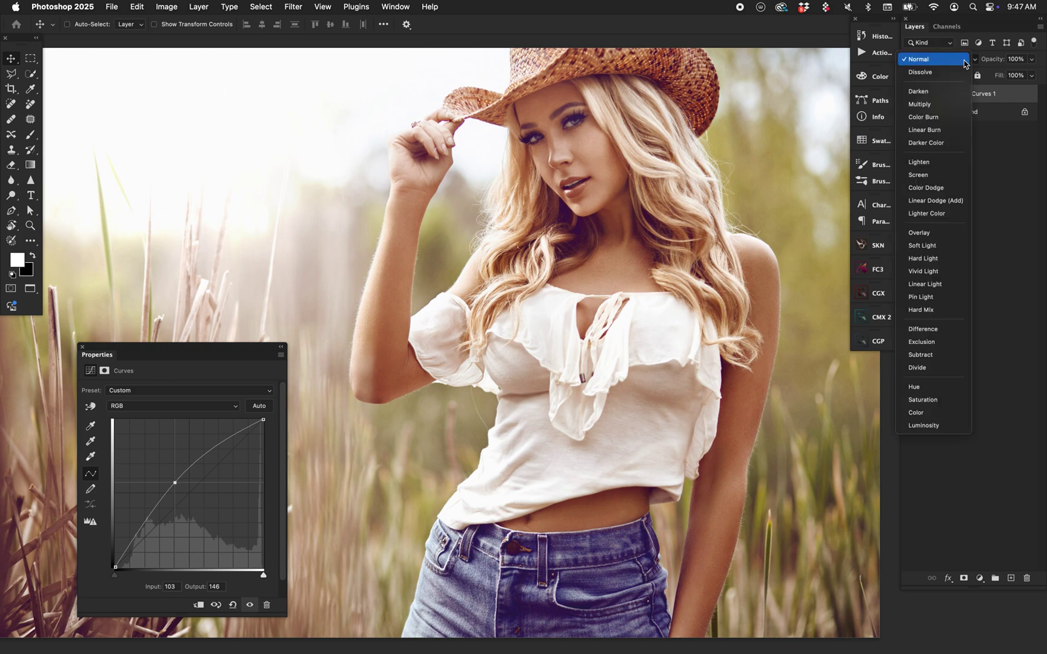
- Set the Curves layer's blend mode to Luminosity
click(951, 65)
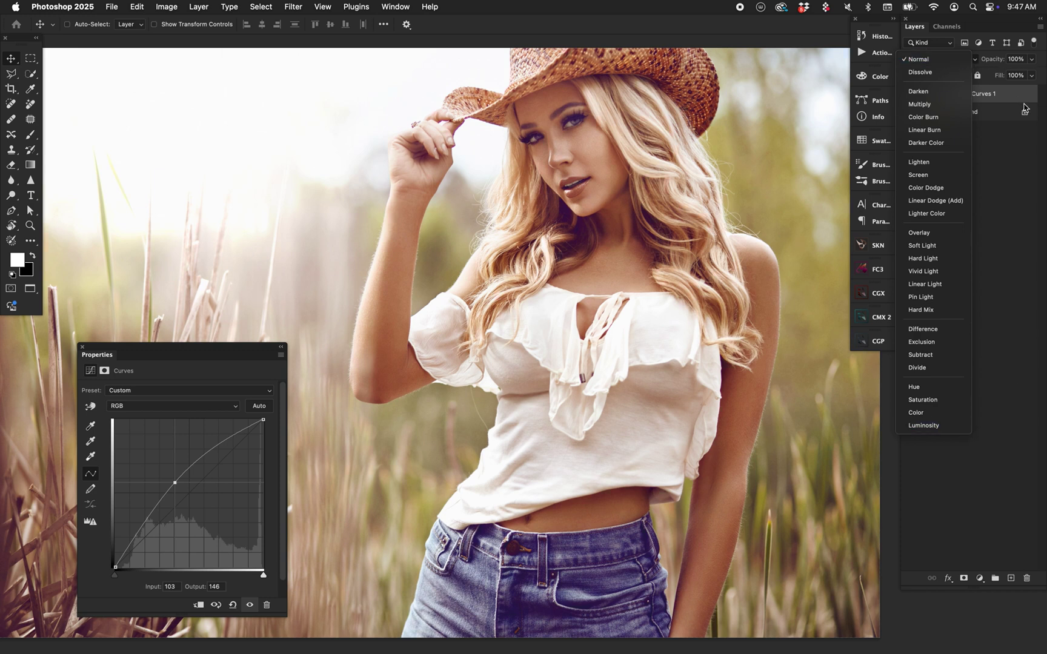
click(956, 63)
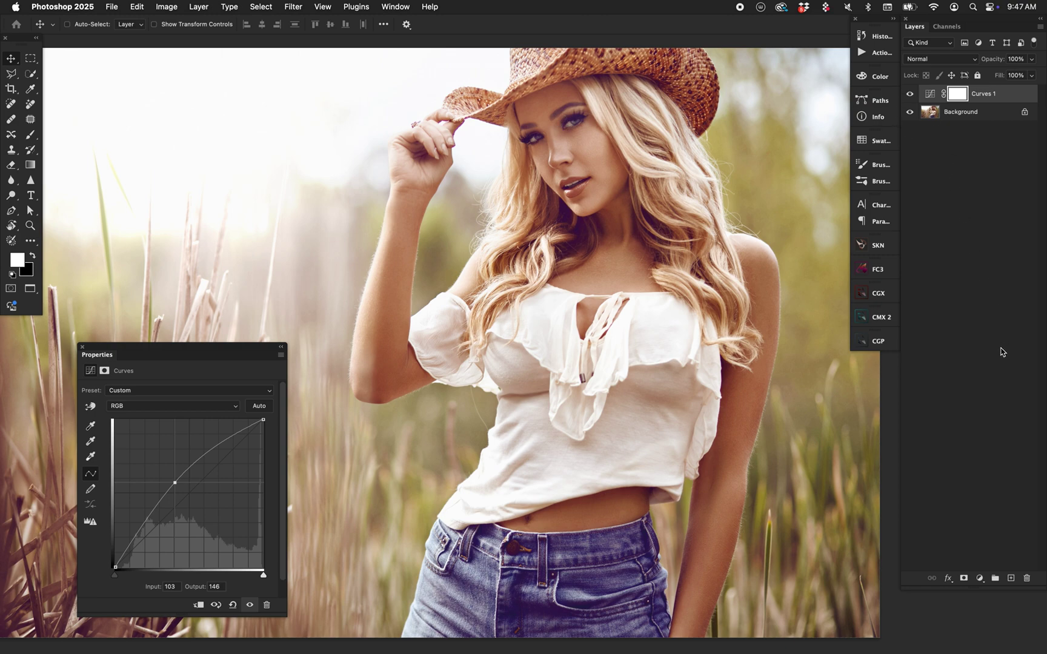
click(940, 59)
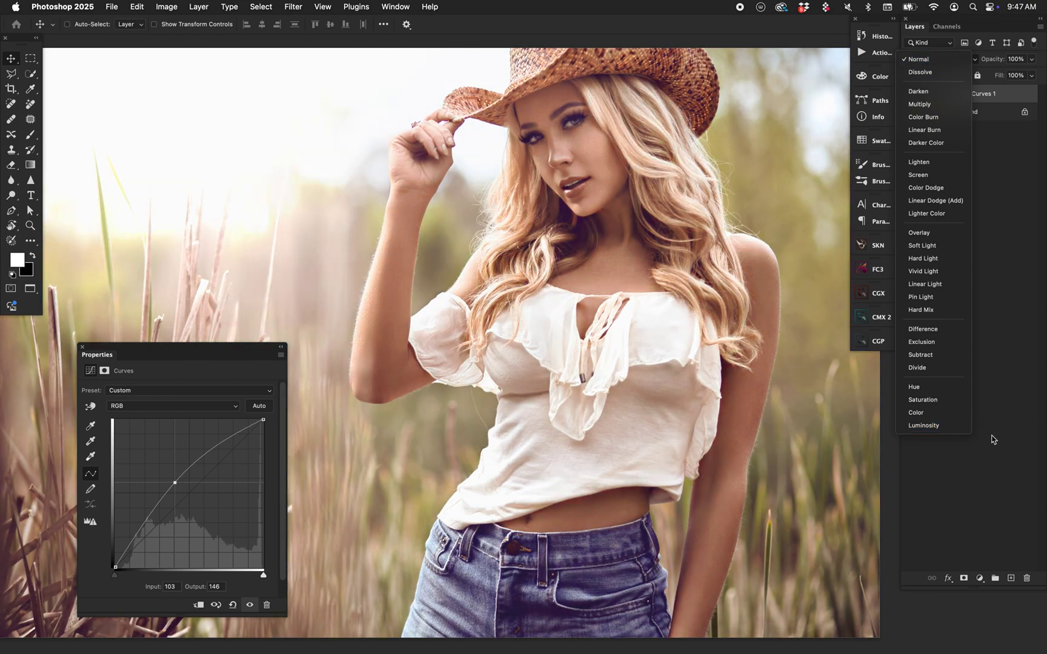
click(1014, 446)
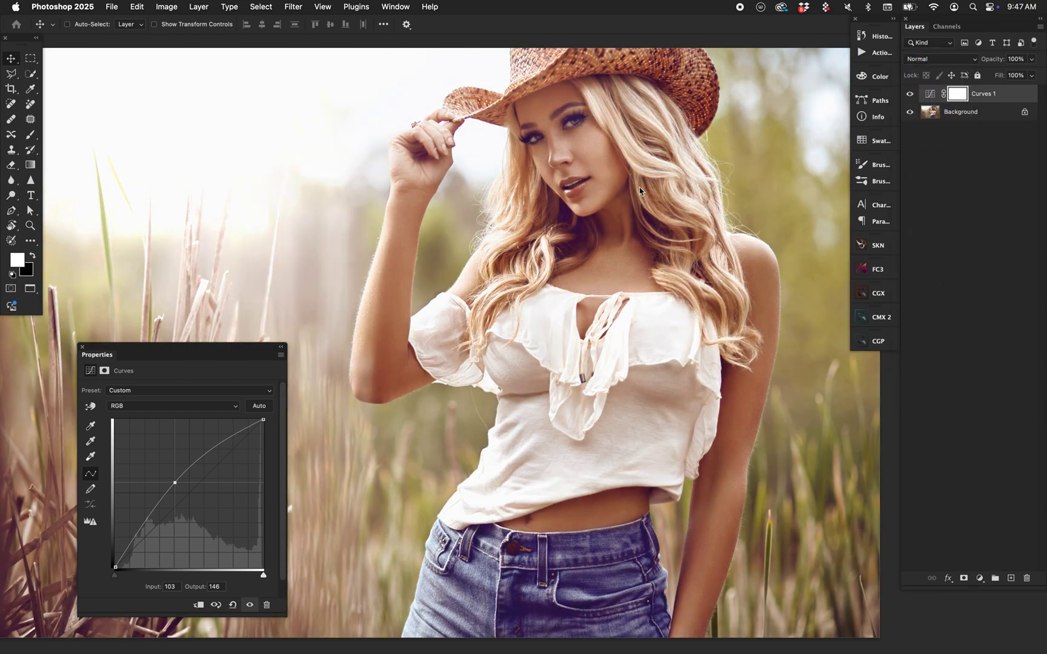
click(922, 60)
- Delete the Curves 1 layer so only the Background photo remains
drag(930, 97, 1026, 578)
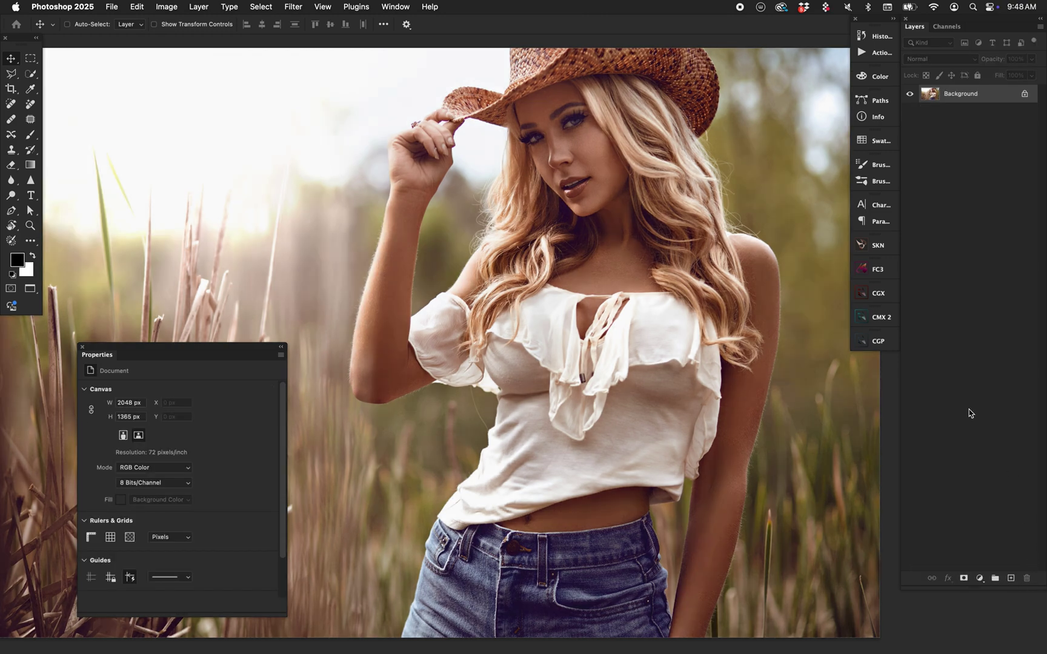
click(979, 578)
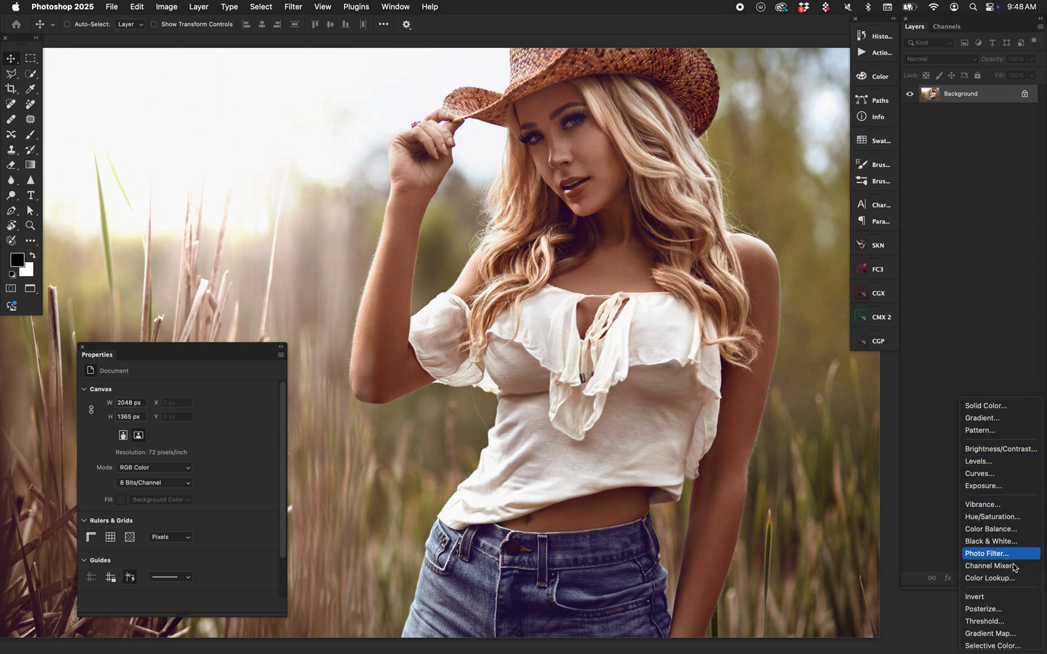
click(1005, 227)
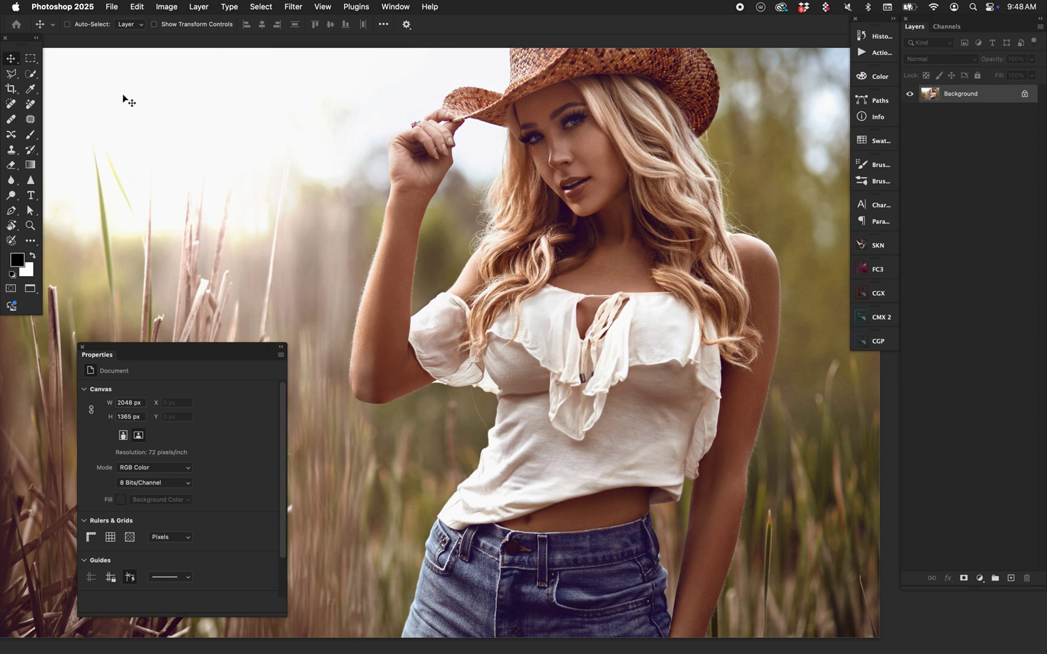
click(15, 72)
click(12, 59)
click(980, 578)
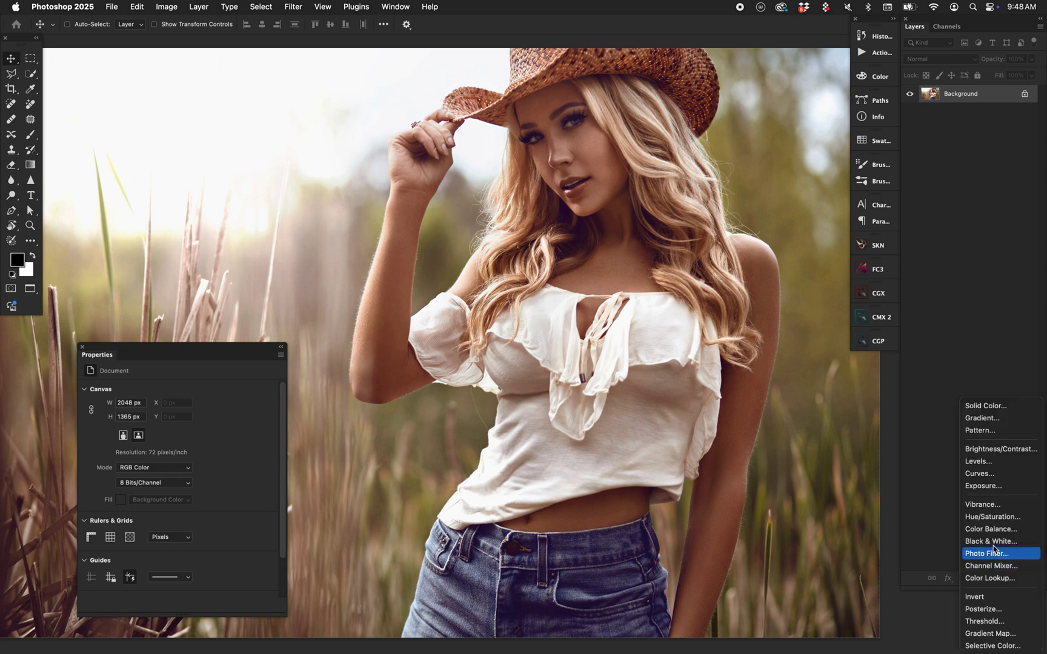
click(1000, 449)
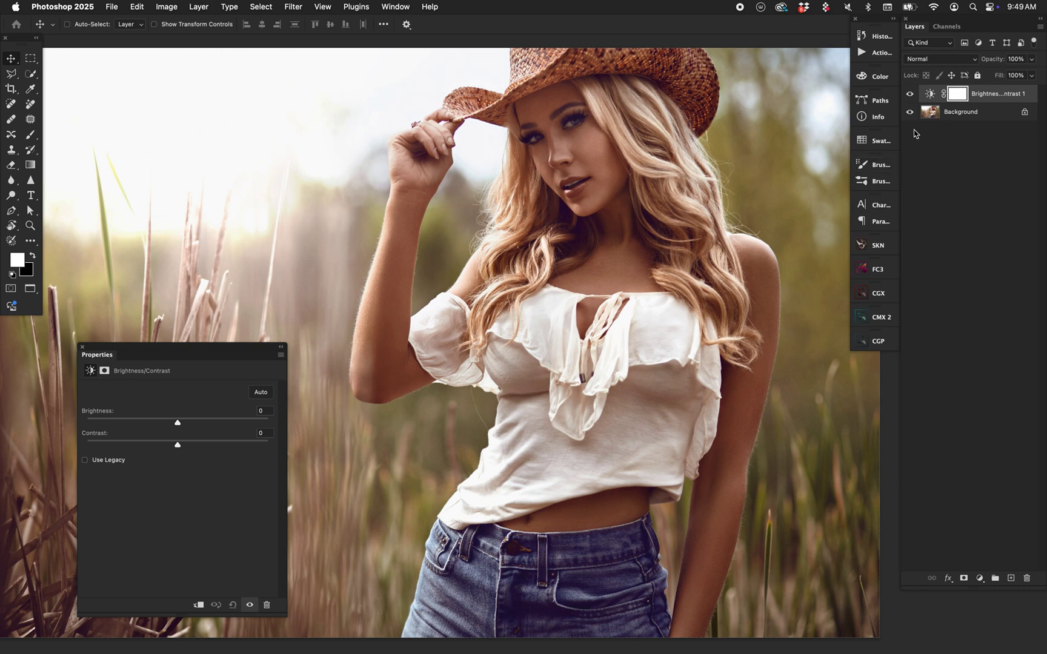
click(978, 579)
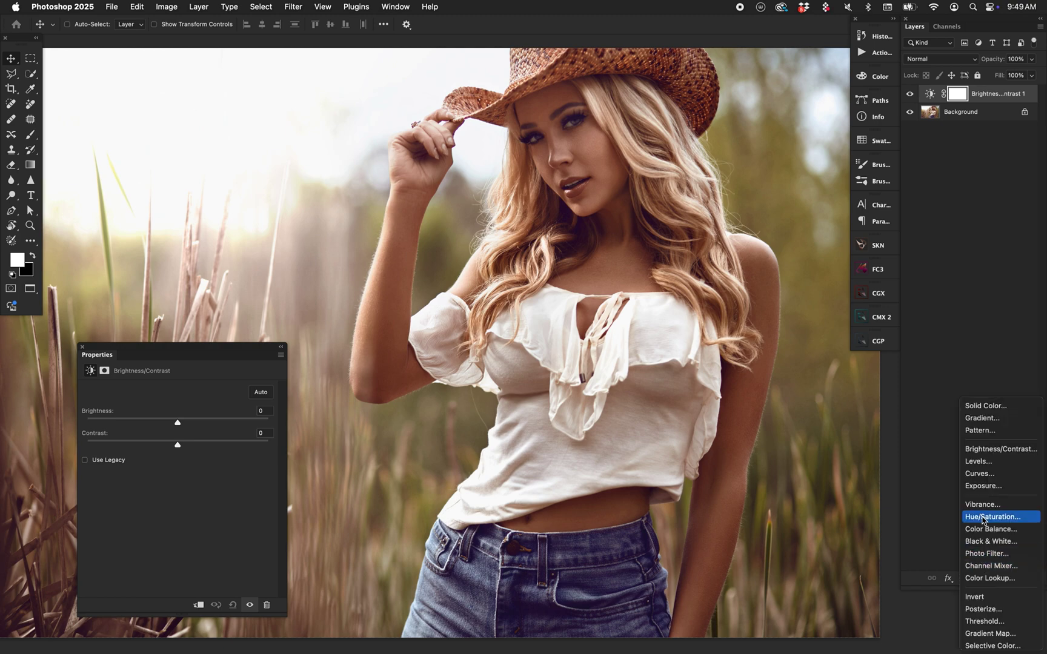
click(955, 91)
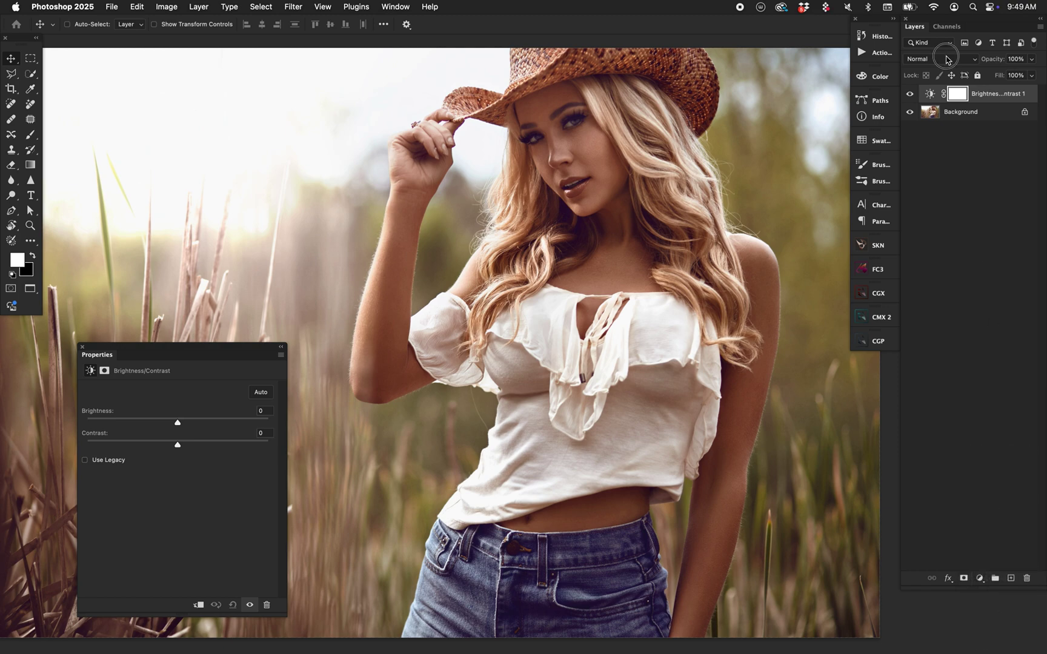
click(943, 59)
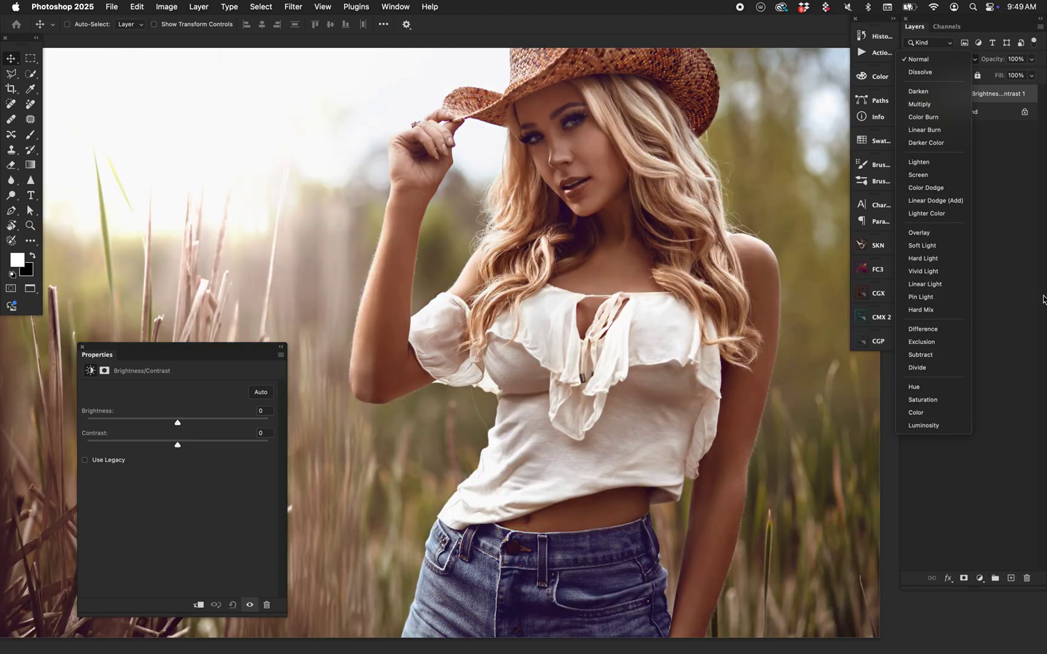
click(1041, 318)
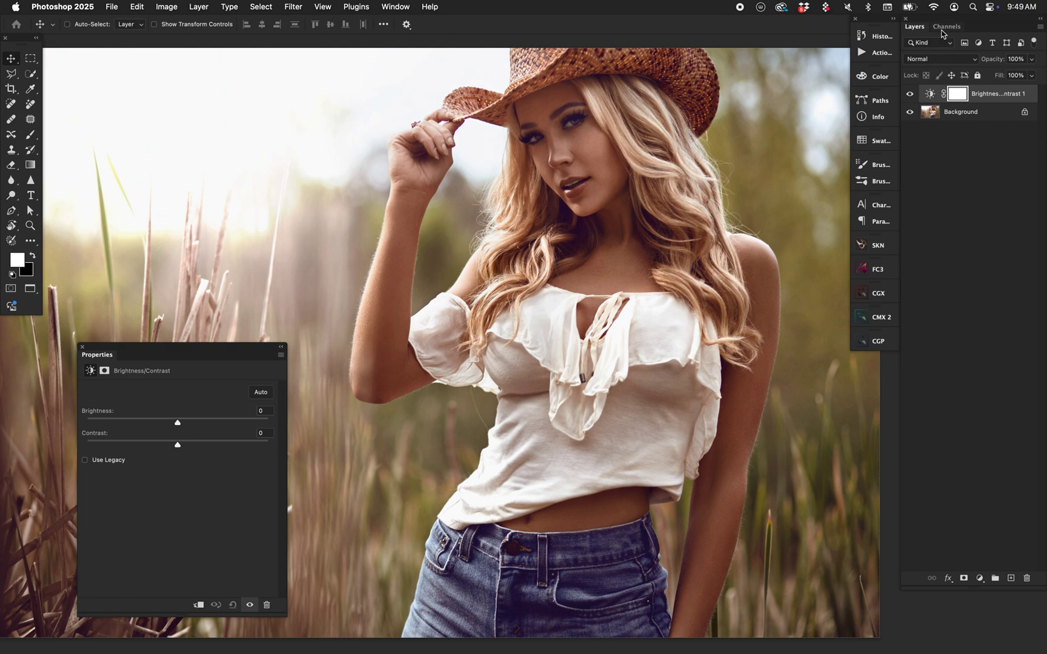
click(950, 57)
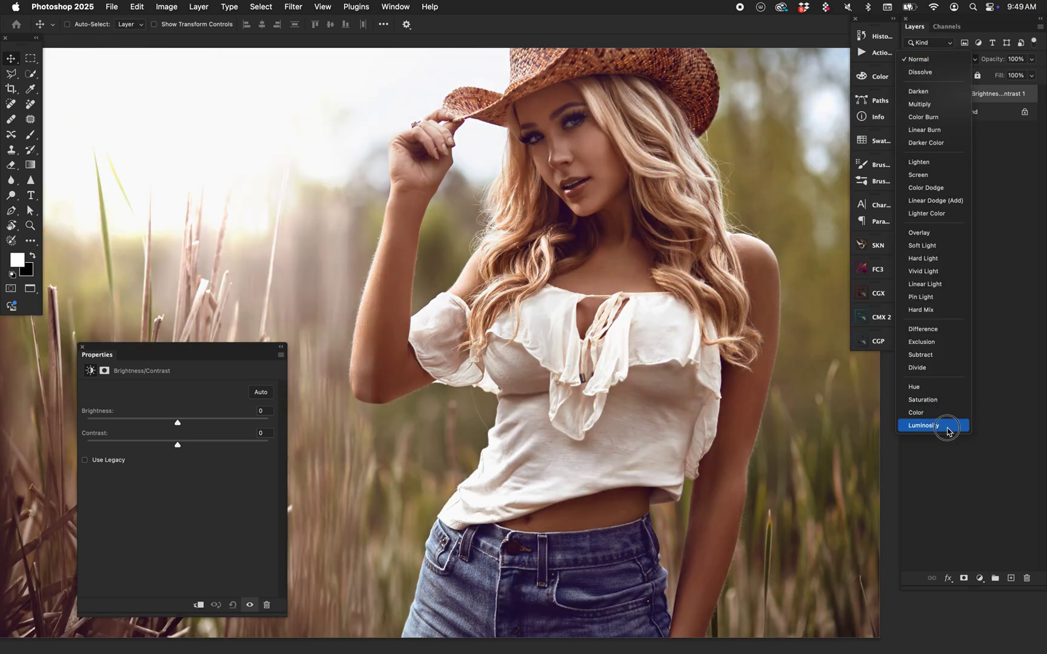
click(1016, 378)
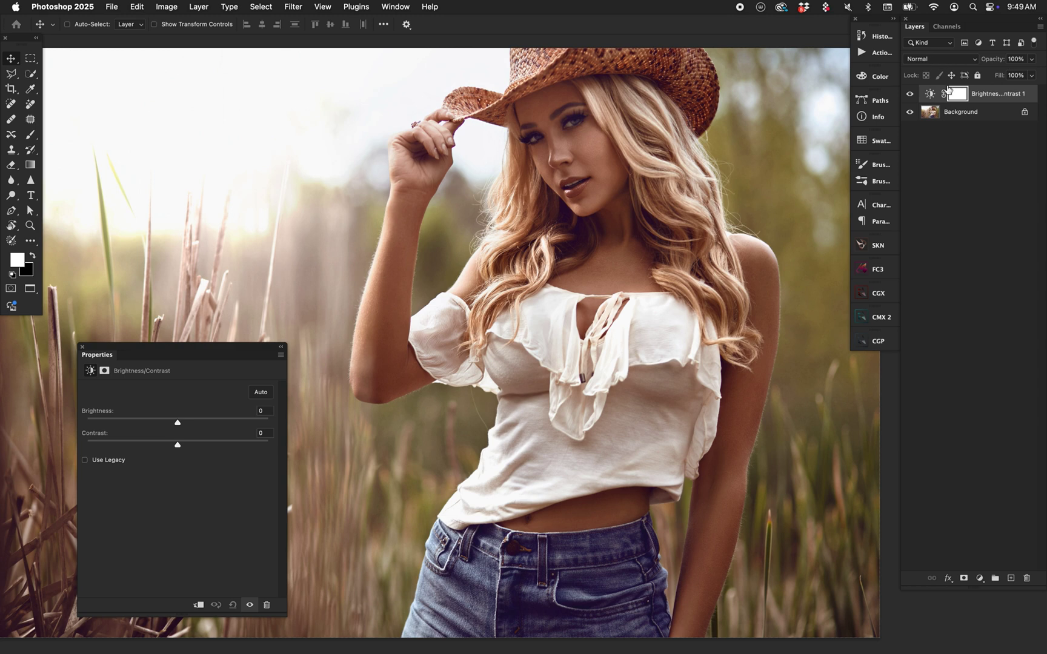
drag(931, 95, 1026, 578)
- Add a Selective Color layer in Color blend mode and try cyan and magenta shifts on the Reds
click(980, 582)
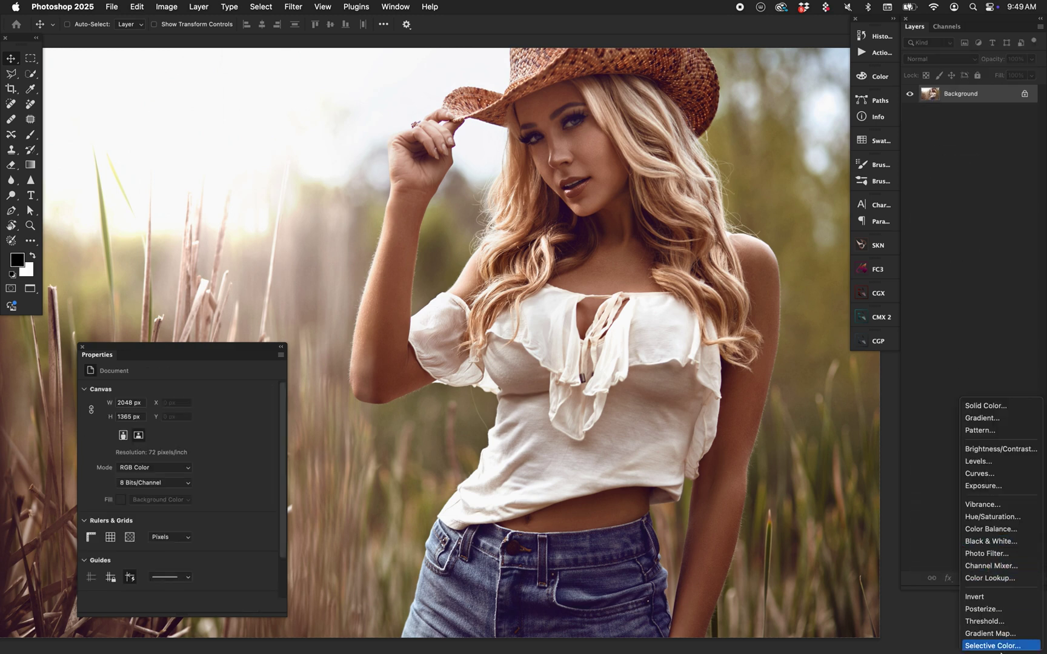
click(991, 646)
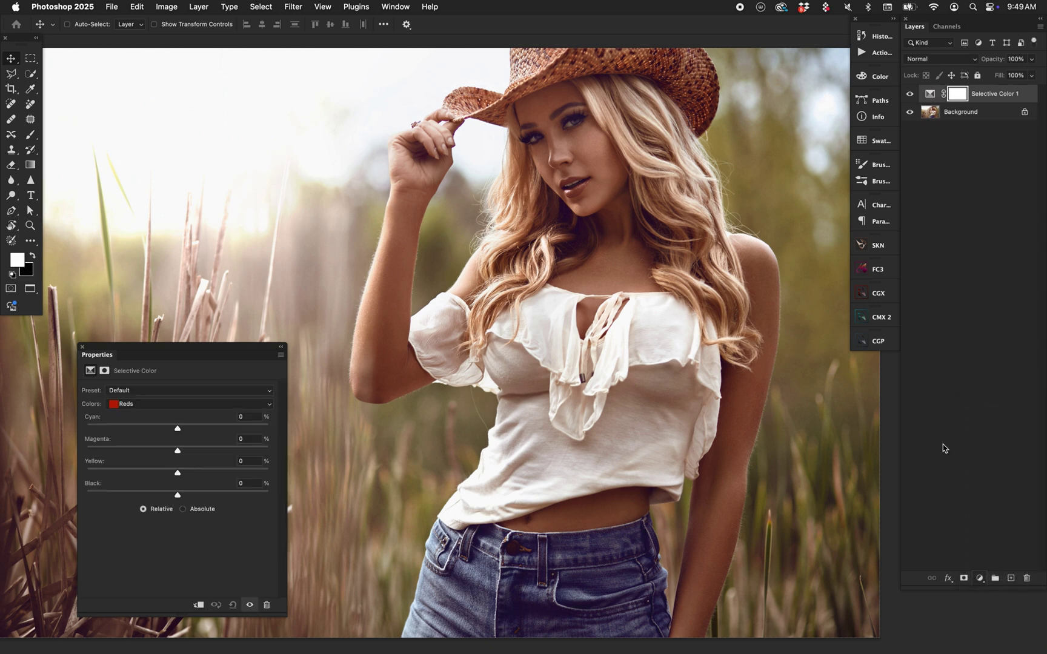
drag(940, 61, 943, 413)
click(196, 451)
click(143, 427)
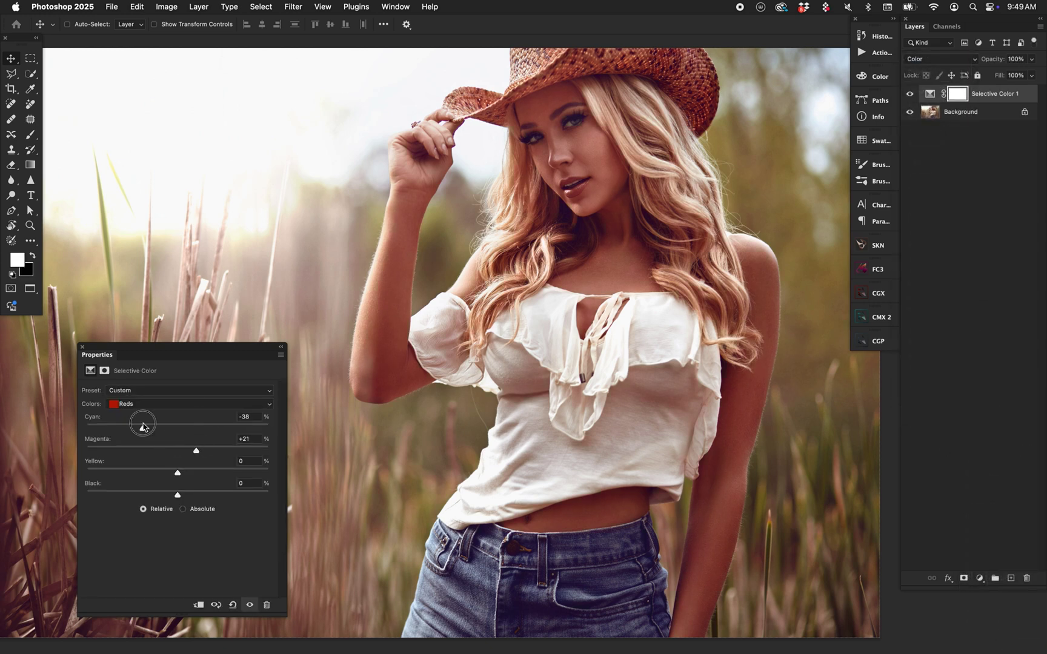
click(224, 428)
click(146, 451)
click(197, 450)
- Adjust the Yellows range to Cyan +40, Magenta −41, Yellow +56
click(188, 405)
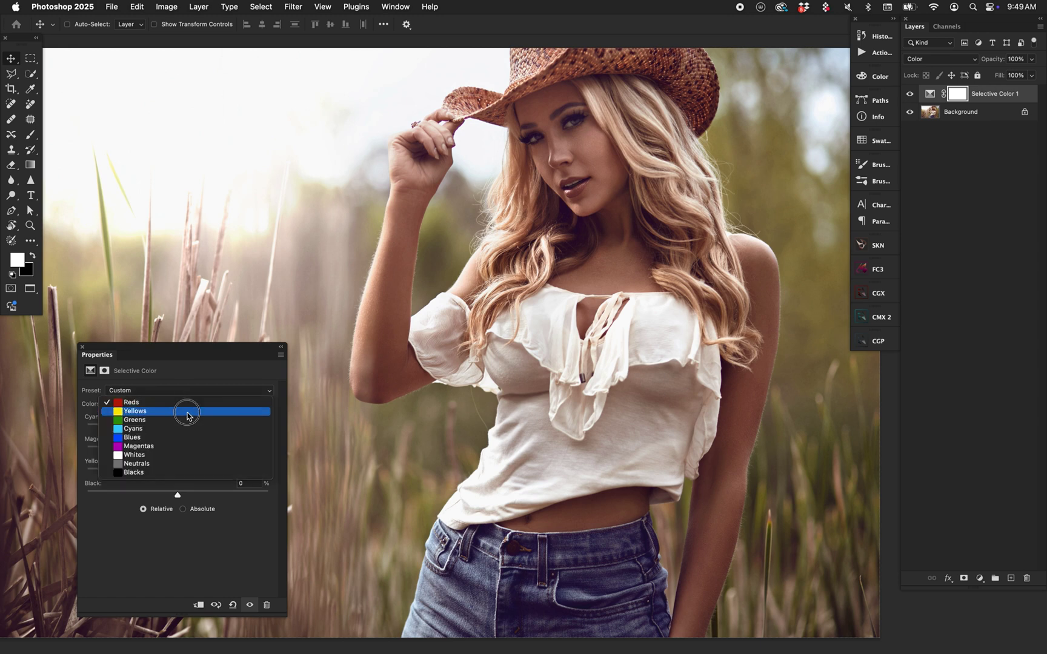
click(188, 415)
click(200, 451)
drag(177, 429, 214, 429)
click(143, 472)
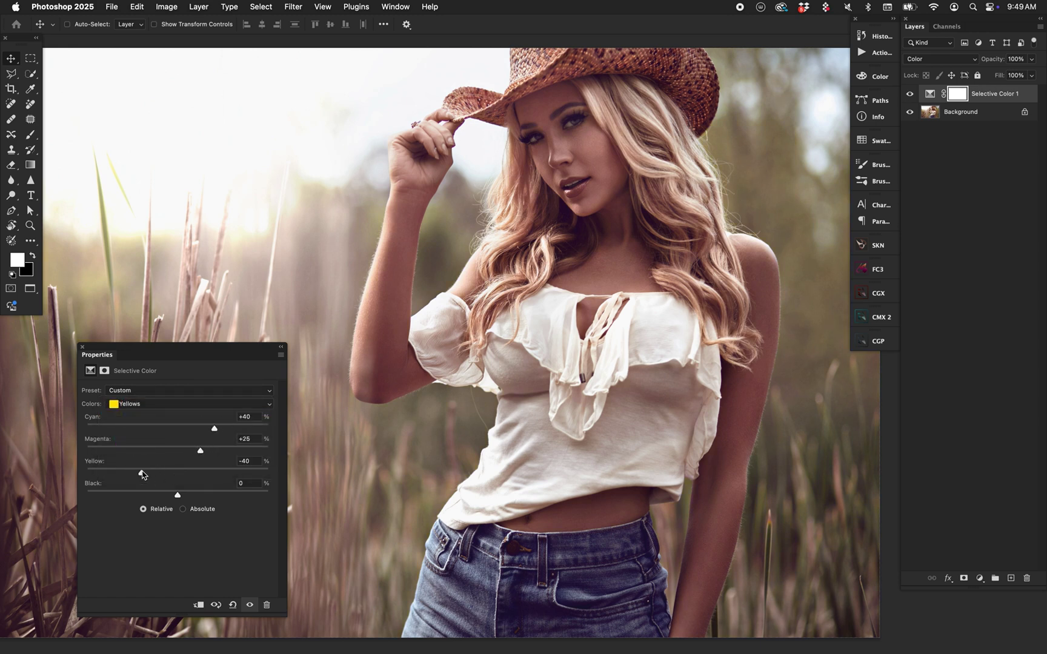
click(189, 405)
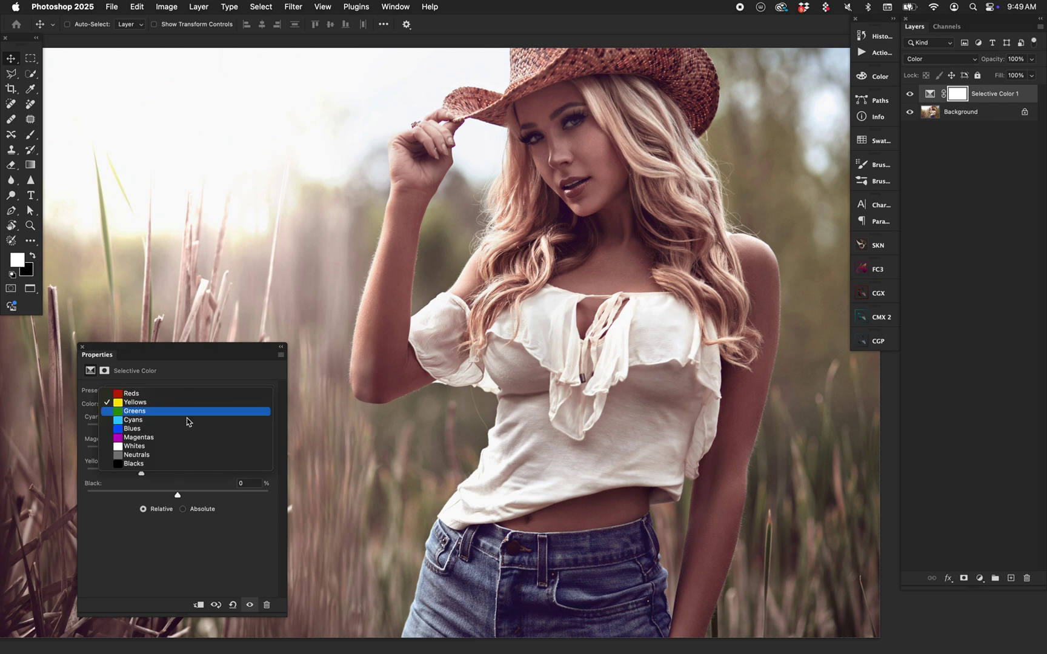
click(188, 412)
click(190, 404)
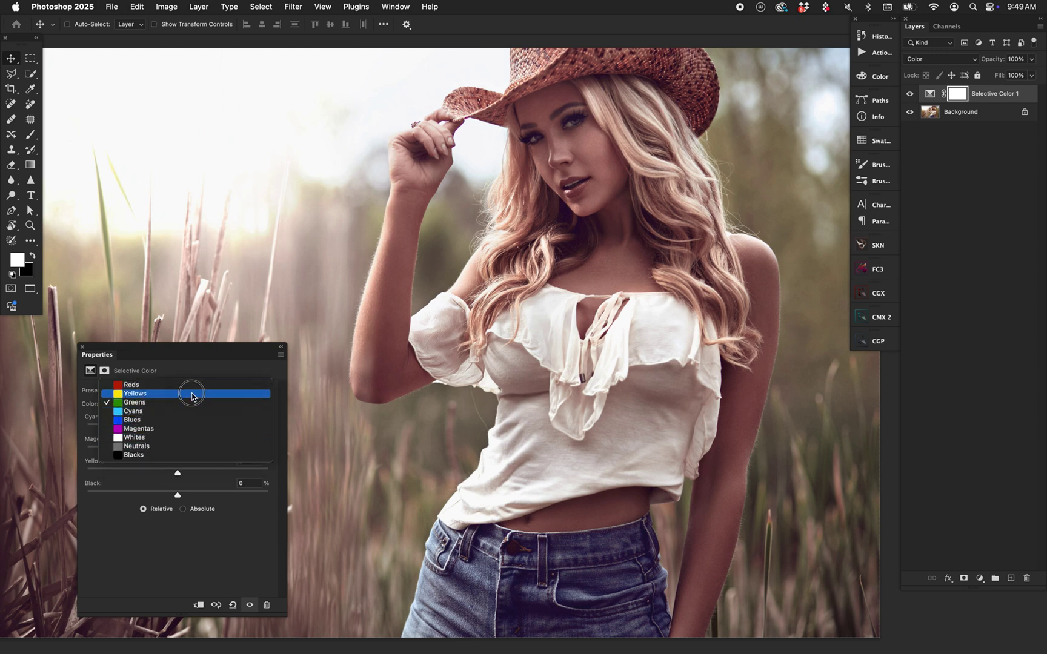
click(191, 394)
drag(205, 472, 140, 451)
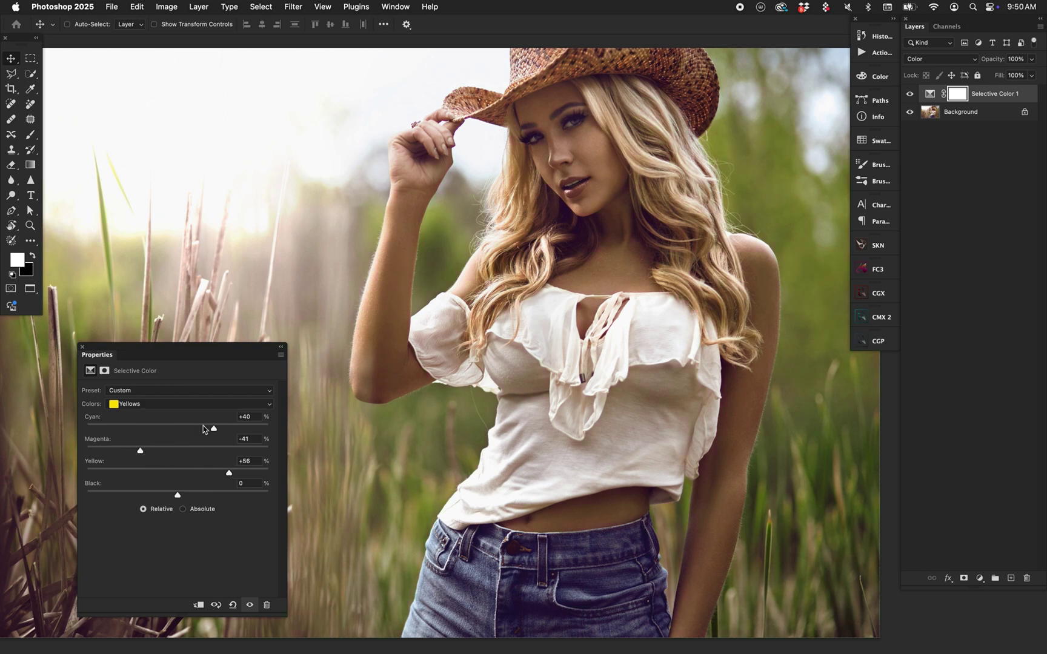
- Return Selective Color 1 to Normal blend mode and delete the layer
click(955, 58)
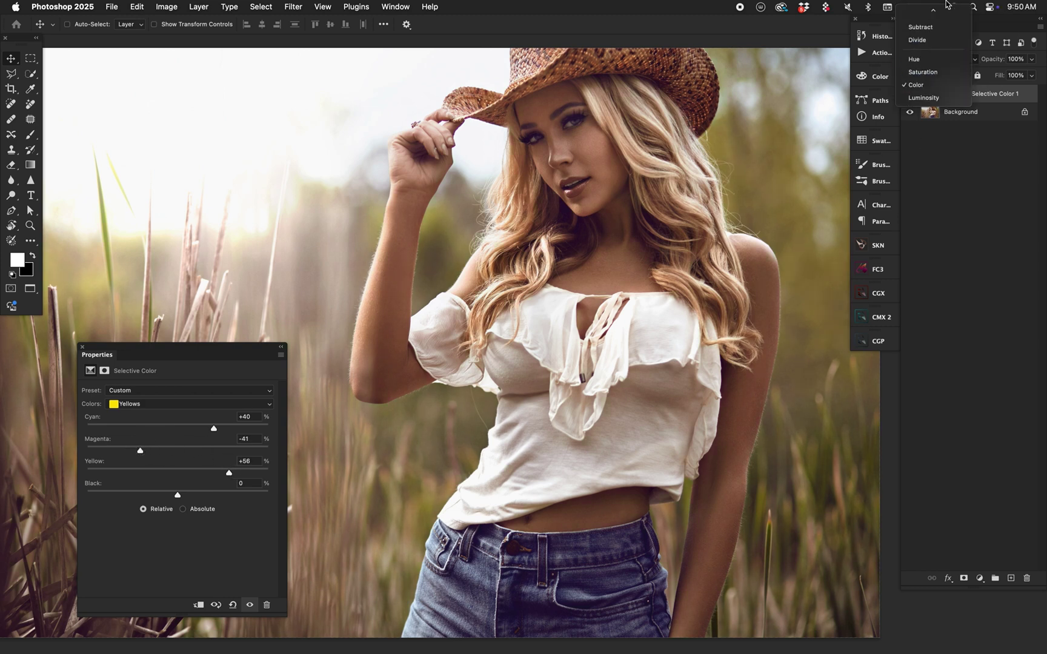
mouse_move(947, 3)
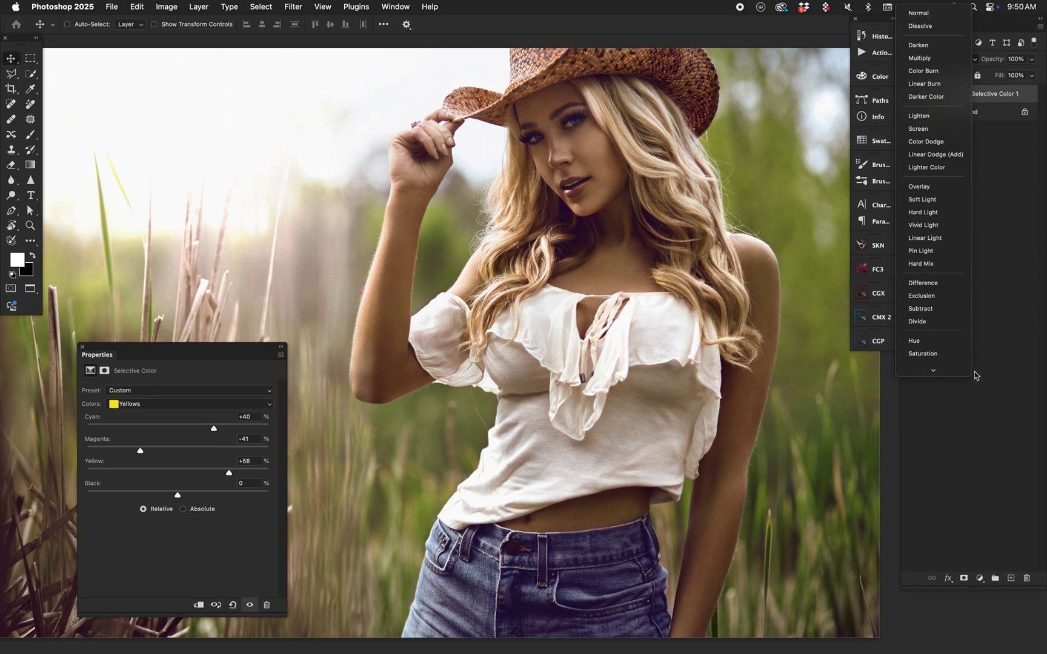
mouse_move(933, 370)
click(948, 13)
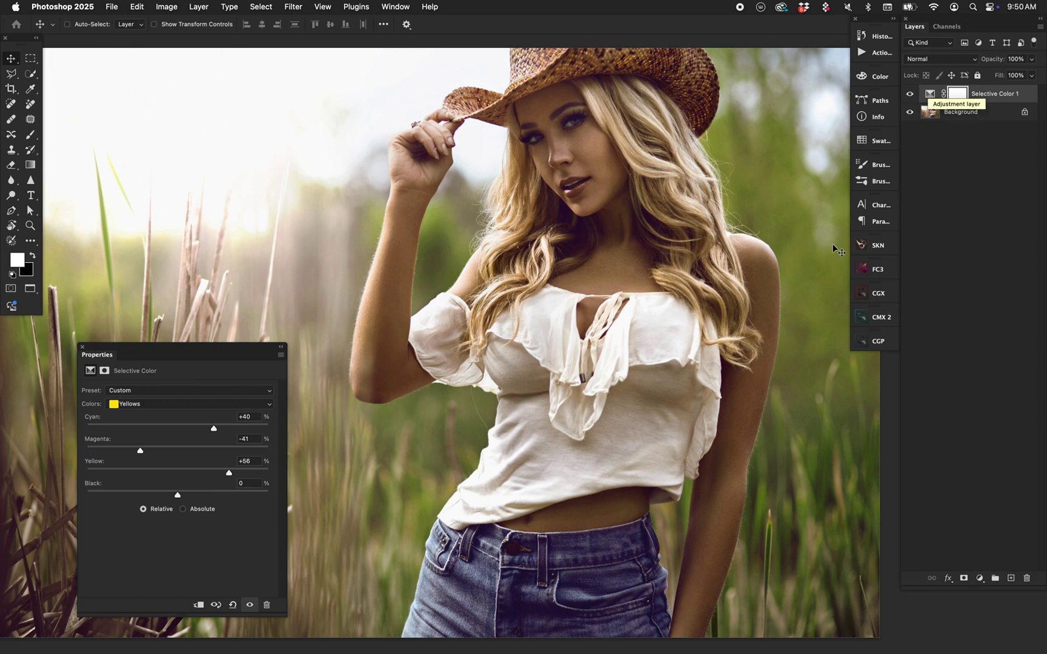
drag(929, 94, 1027, 578)
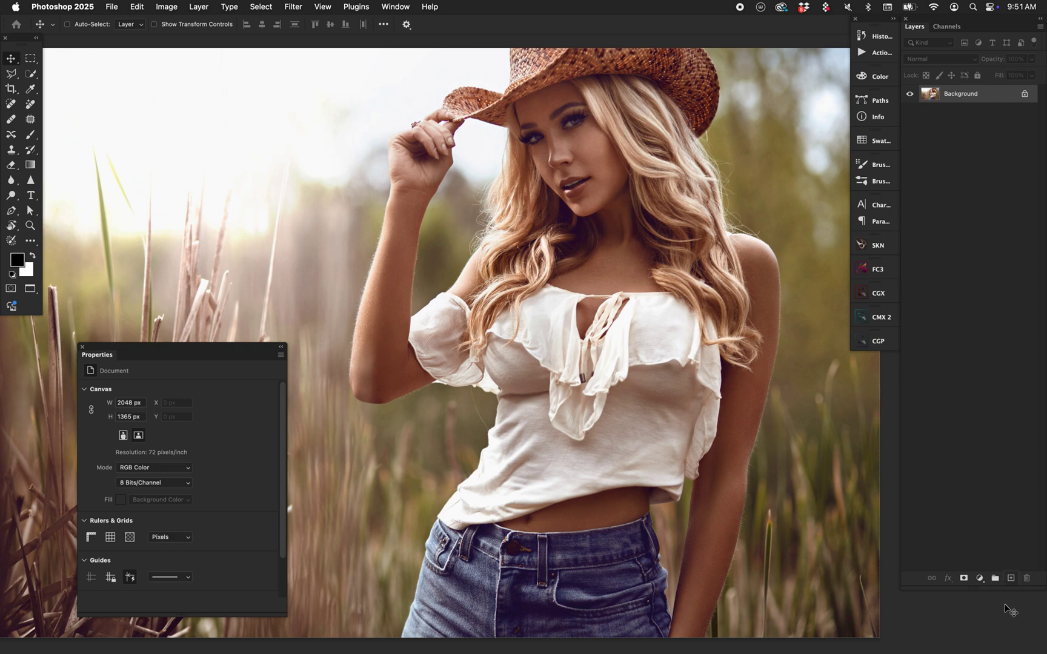
- Add a Solid Color fill layer of 50% grey (#808080)
click(979, 578)
click(983, 409)
drag(824, 448, 646, 455)
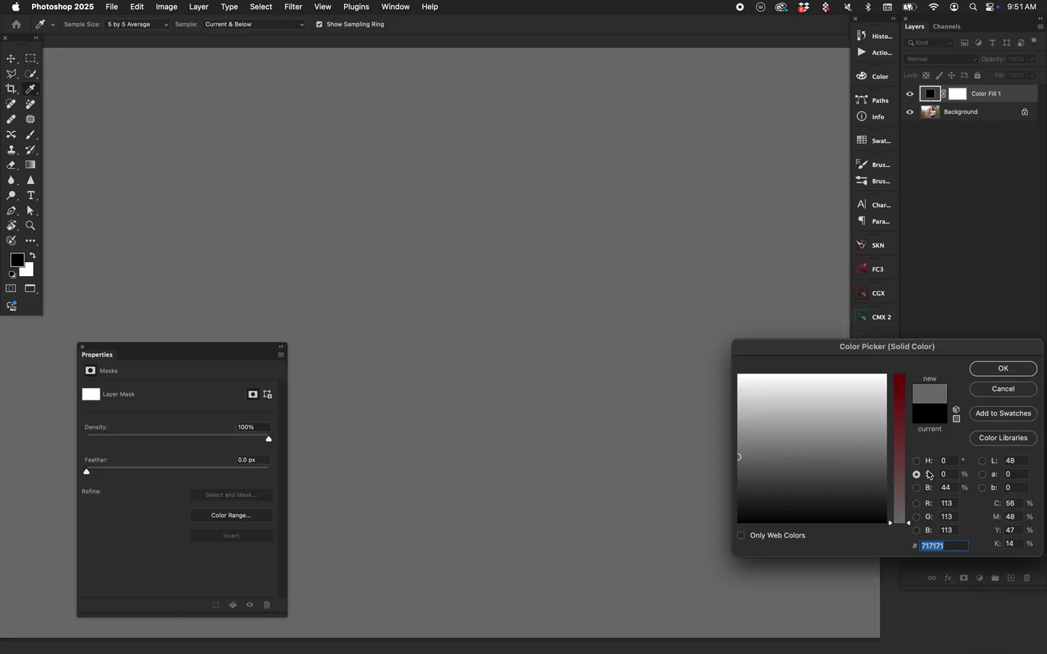
click(947, 487)
key(Down)
key(Down)
key(Down)
text(50)
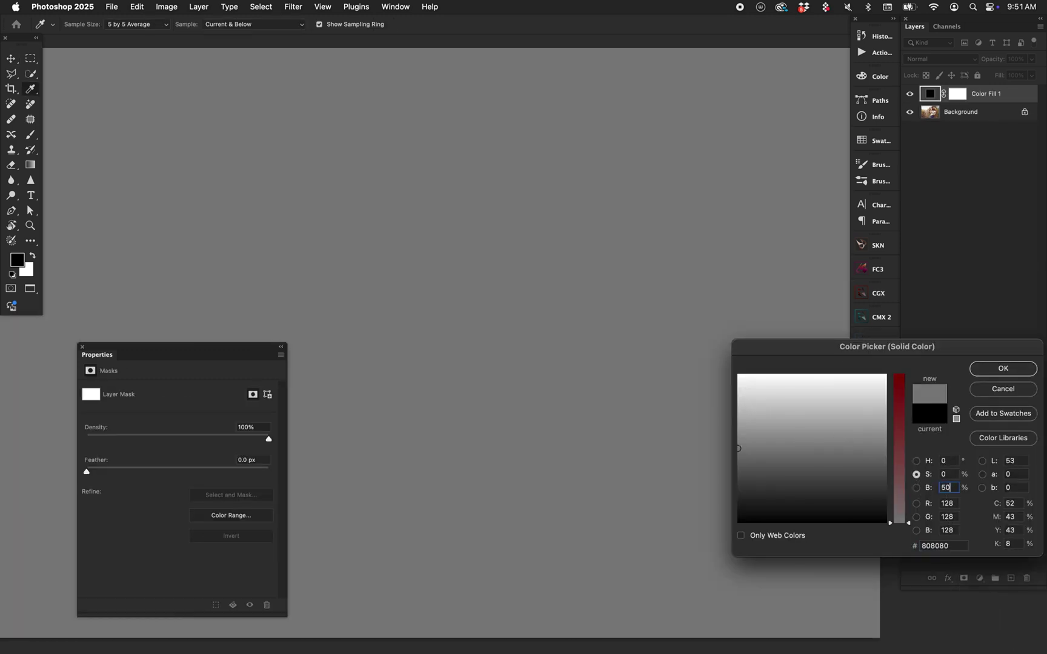
key(Return)
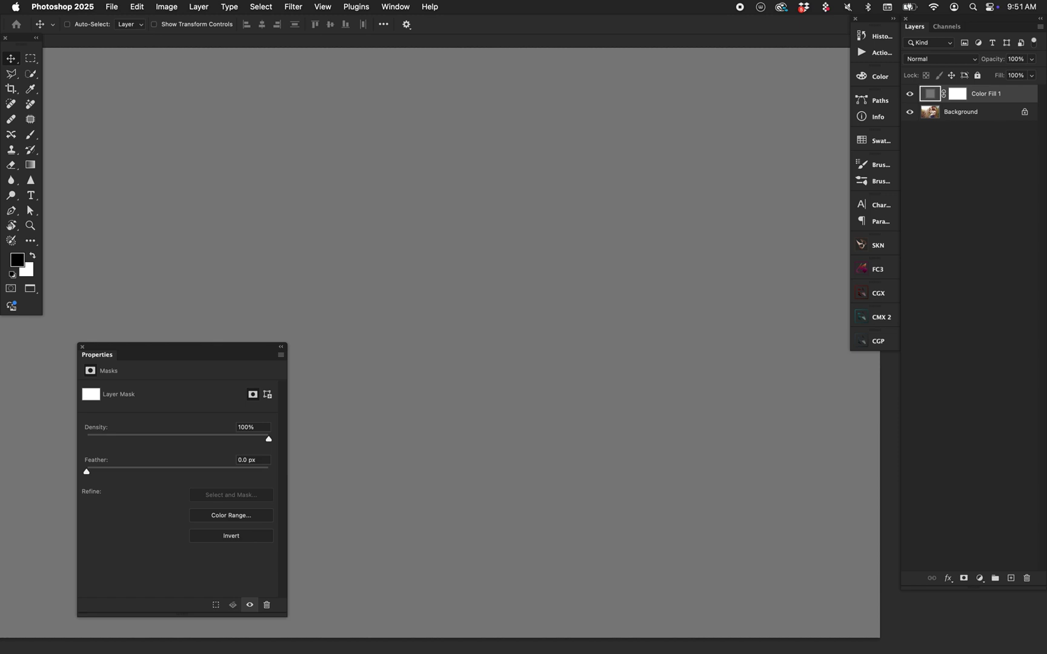
- Blend the grey fill in Color mode and stamp the black-and-white result into Layer 1
click(939, 58)
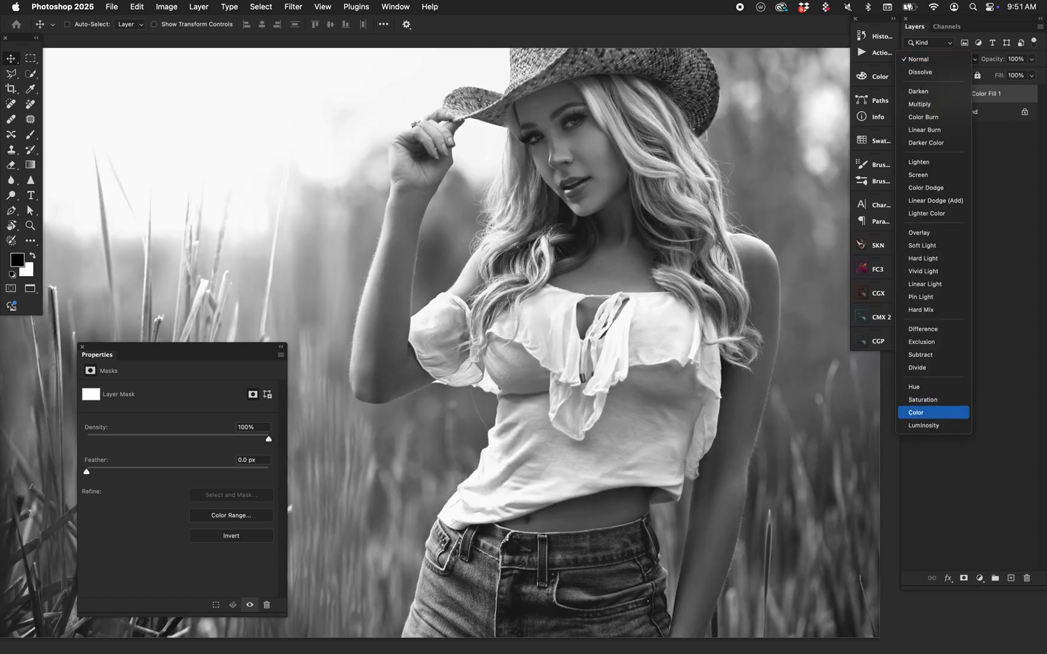
click(934, 412)
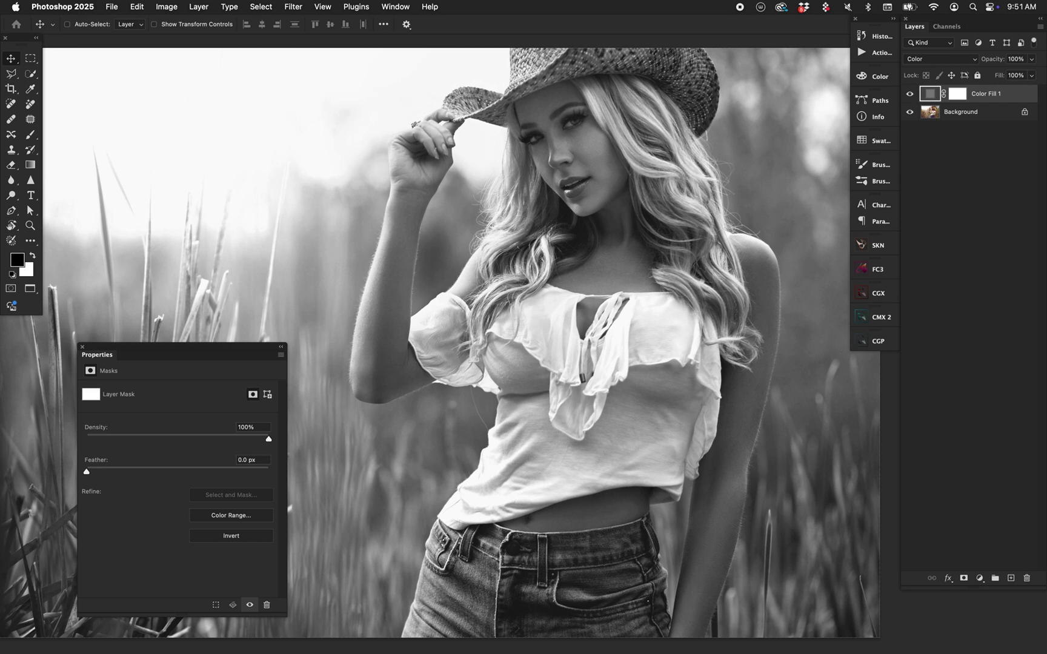
click(66, 24)
key(super+alt+shift+e)
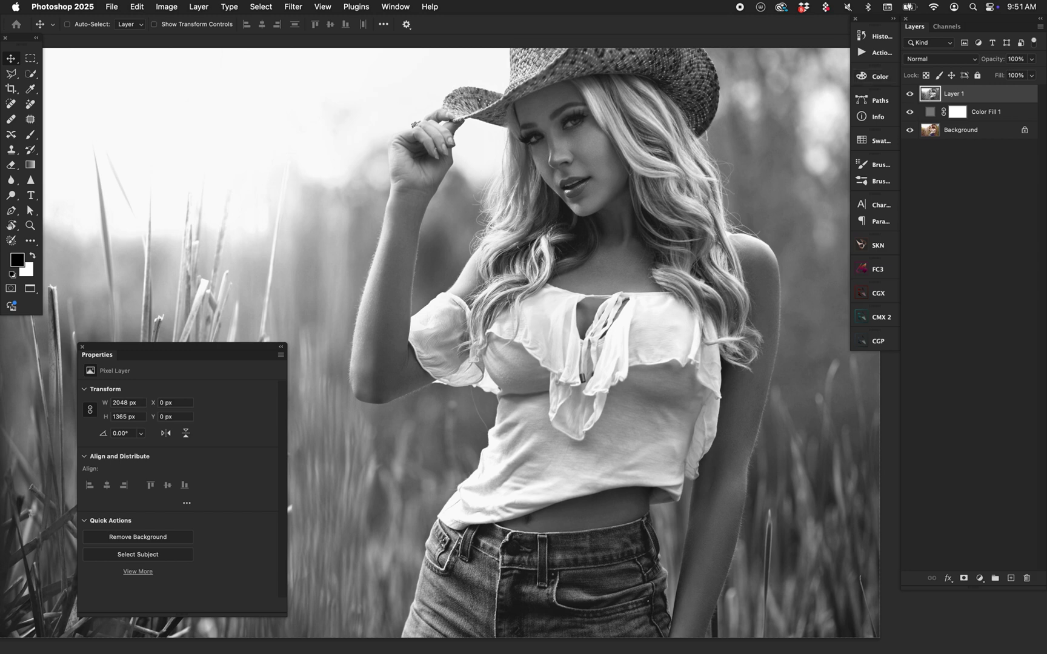
key(alt+bracketleft)
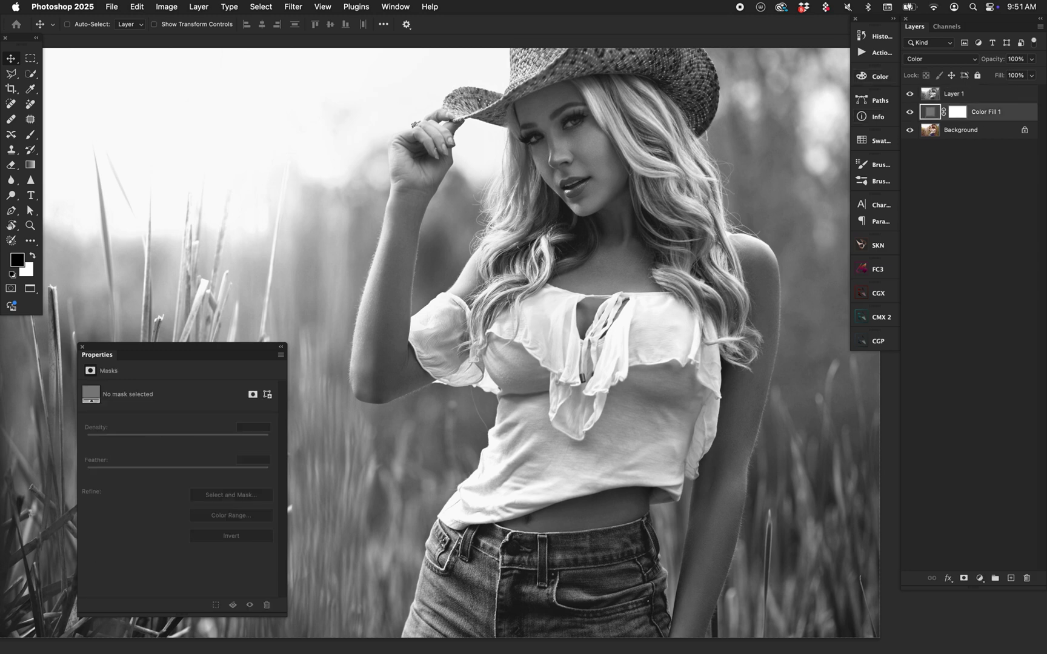
- Hide Layer 1 and switch Color Fill 1's blend mode to Luminosity
click(910, 93)
key(alt+shift+y)
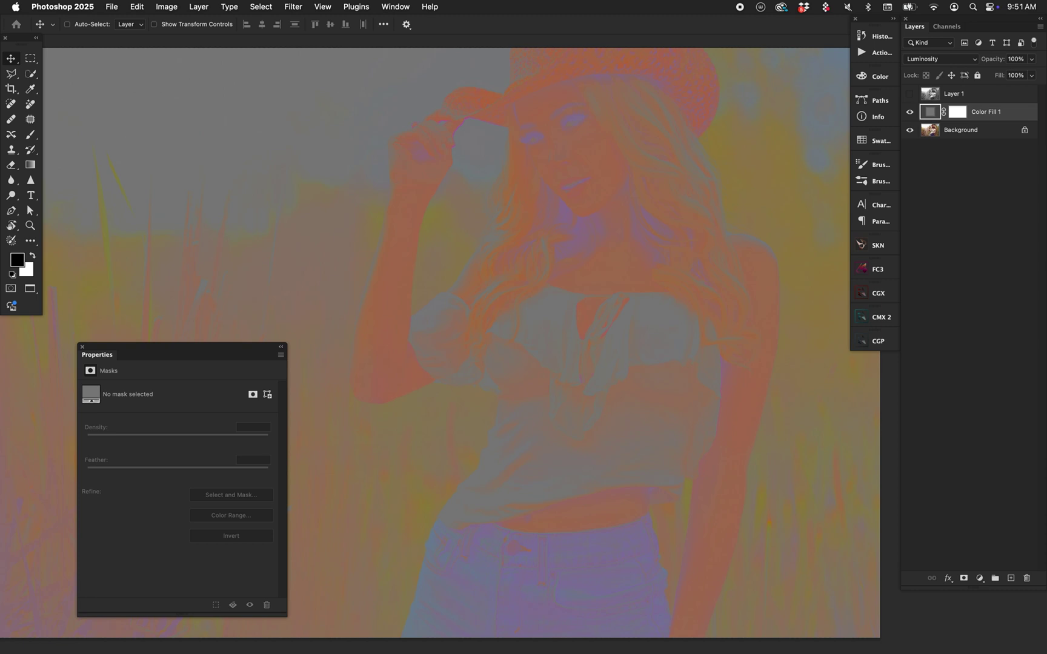
click(940, 58)
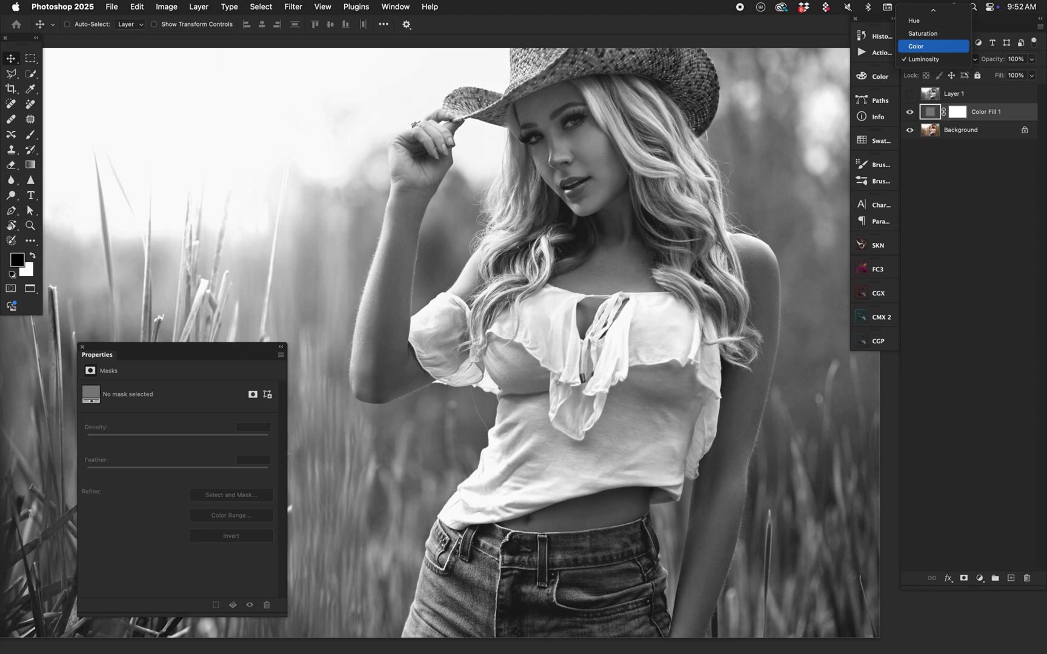
key(Down)
key(Return)
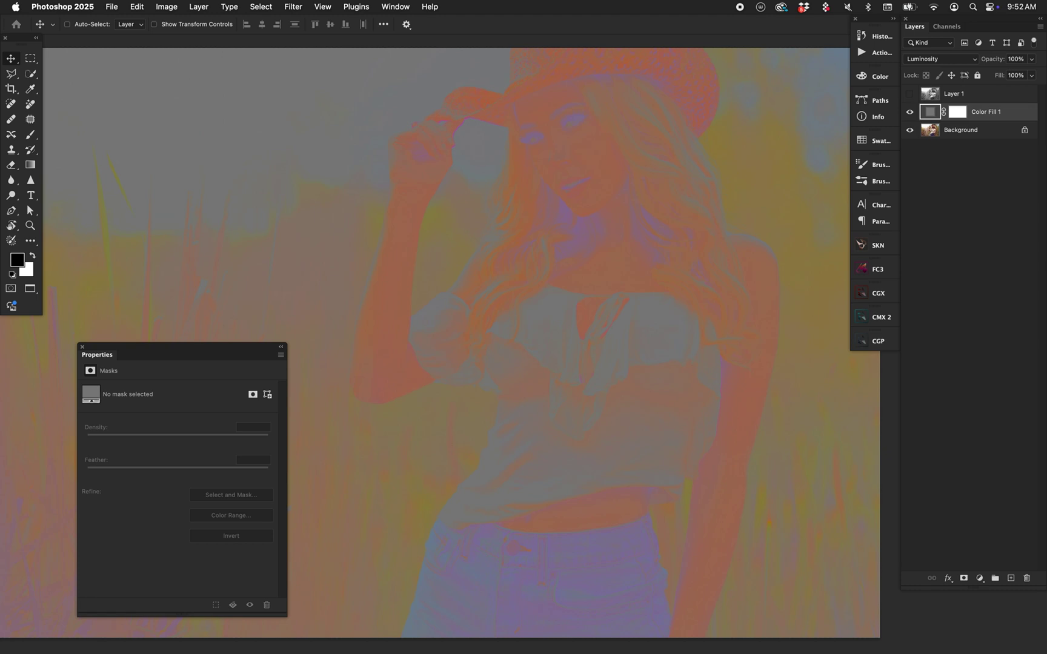
click(67, 24)
- Stamp the colour-only image into Layer 2, hide Color Fill 1 and Background, and place Layer 2 above Layer 1
key(super+alt+shift+e)
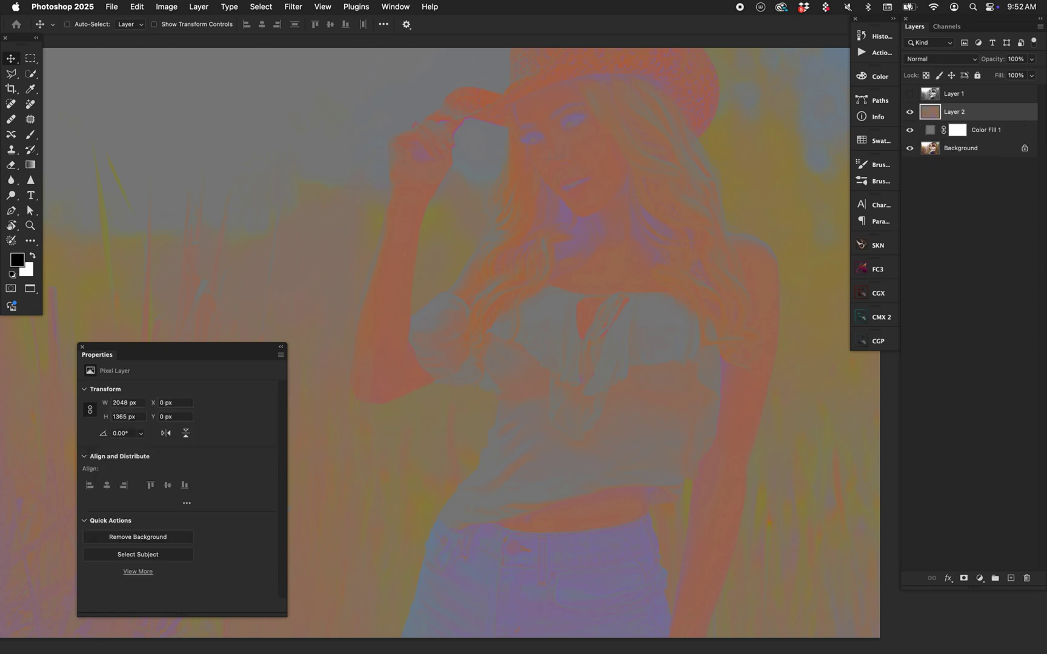
click(986, 130)
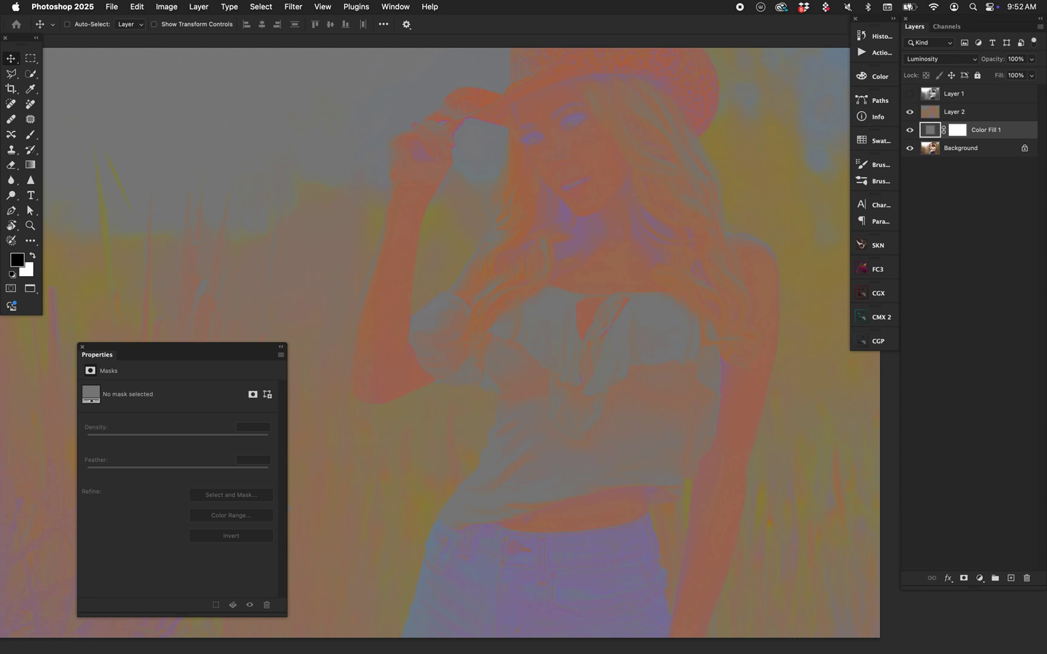
drag(909, 130, 910, 148)
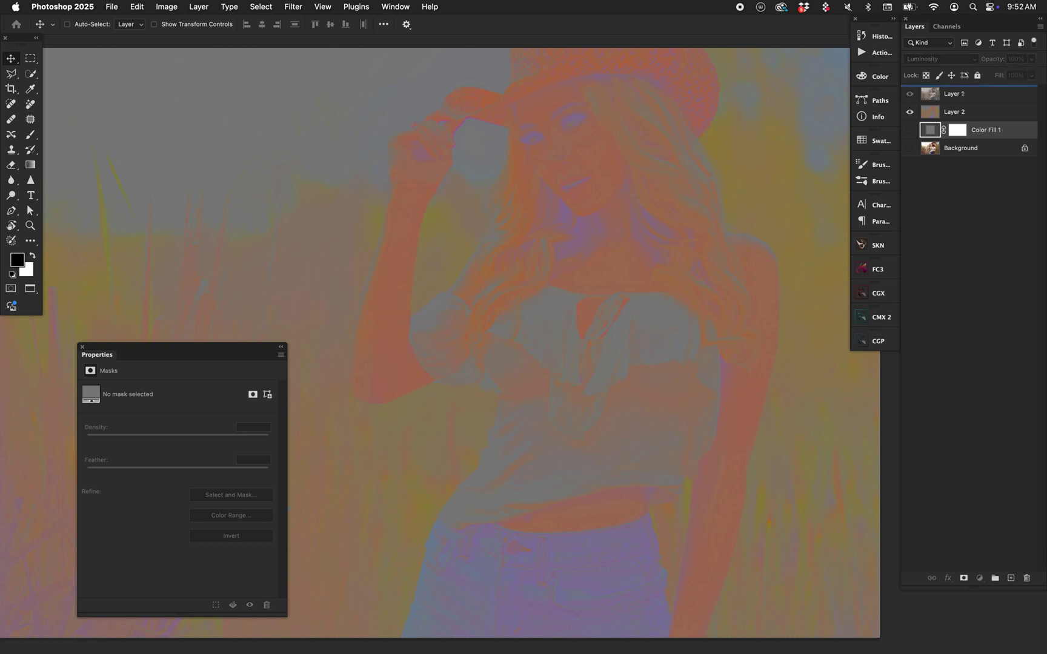
drag(958, 111, 958, 91)
click(909, 111)
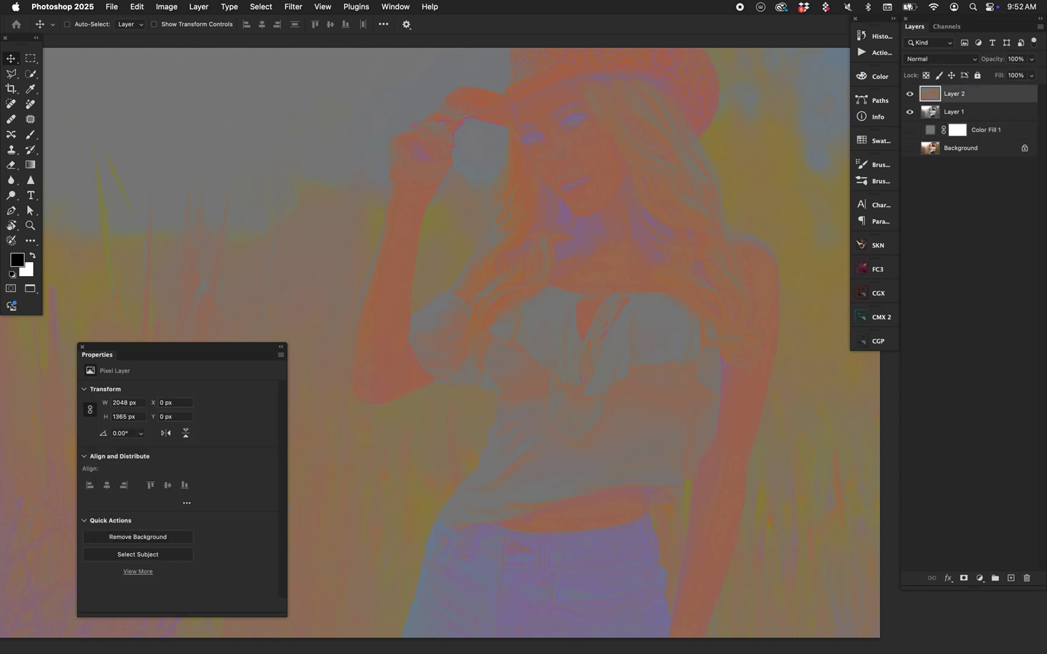
- Set Layer 2 to Color blend mode and toggle layers to compare against the black-and-white base
click(939, 59)
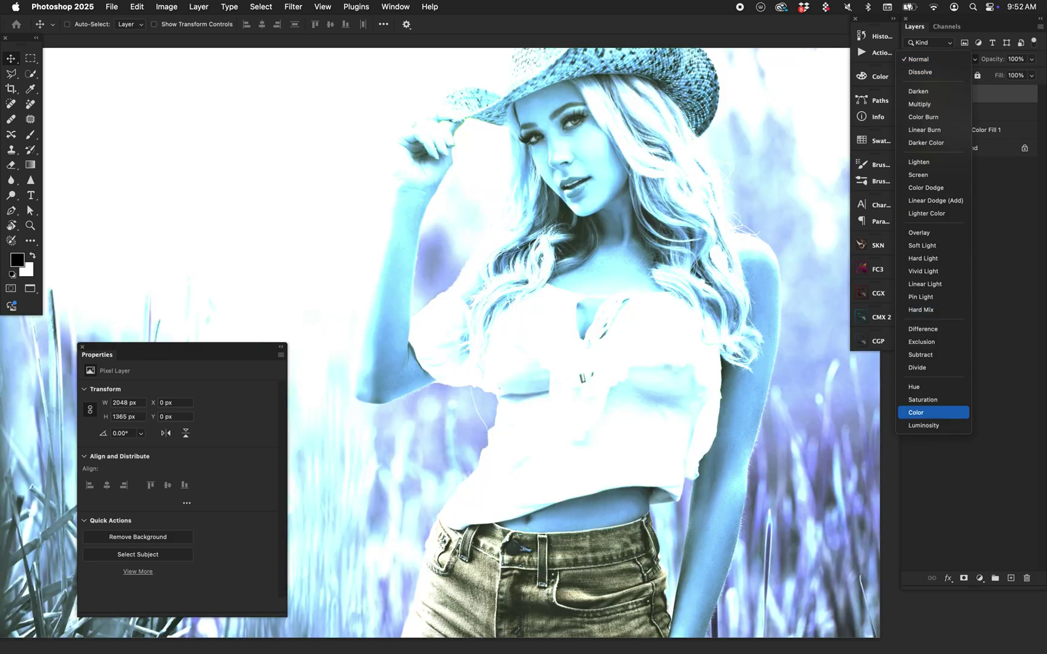
click(916, 413)
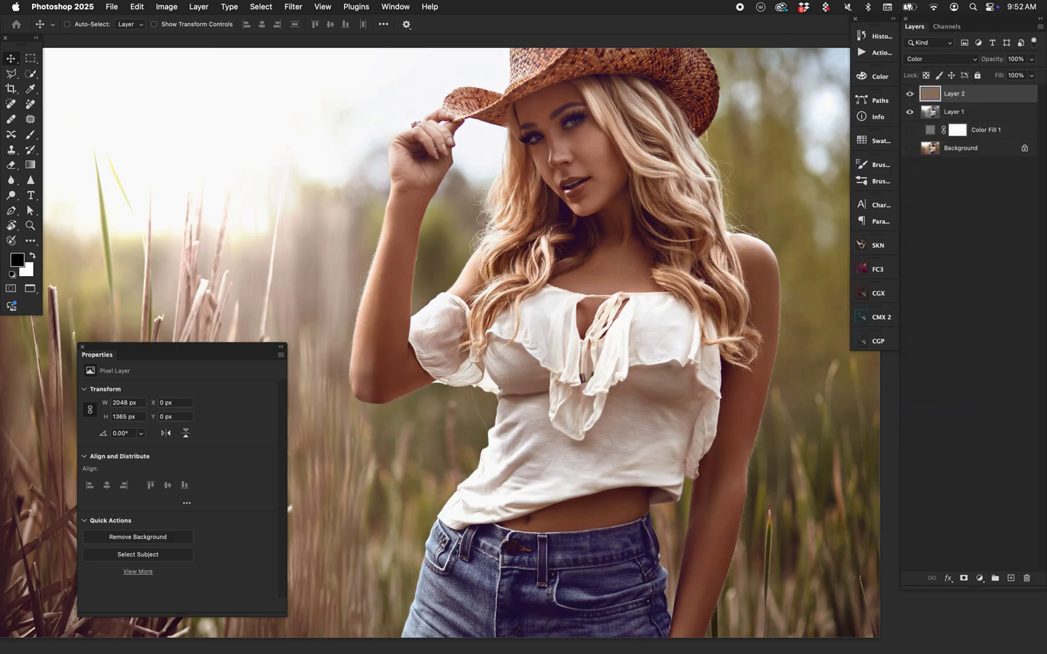
key(super+comma)
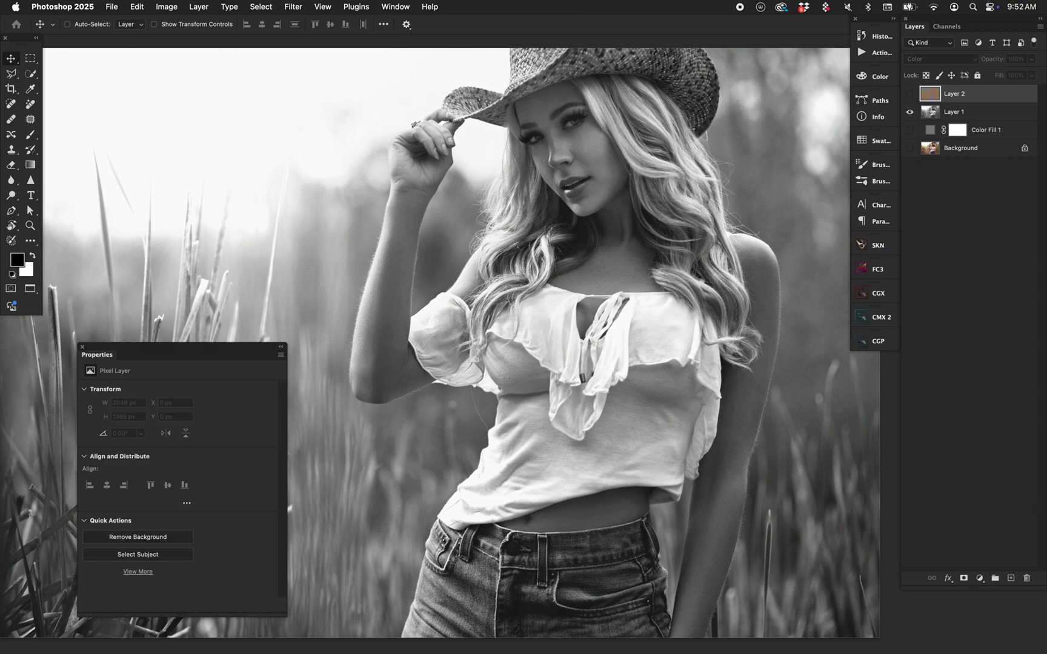
key(super+comma)
click(910, 111)
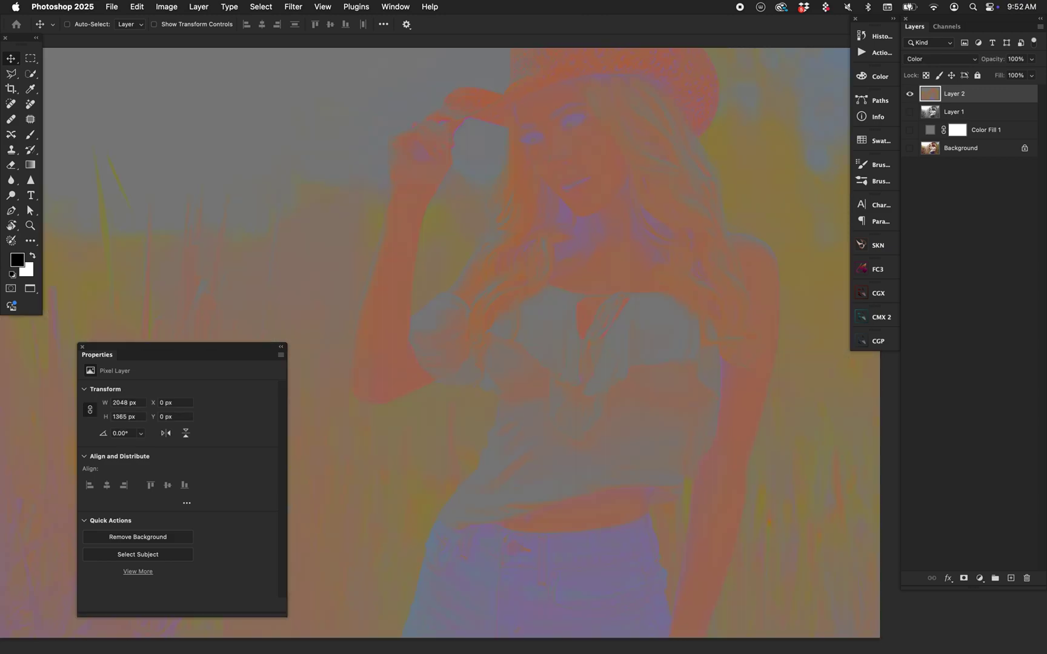
click(910, 112)
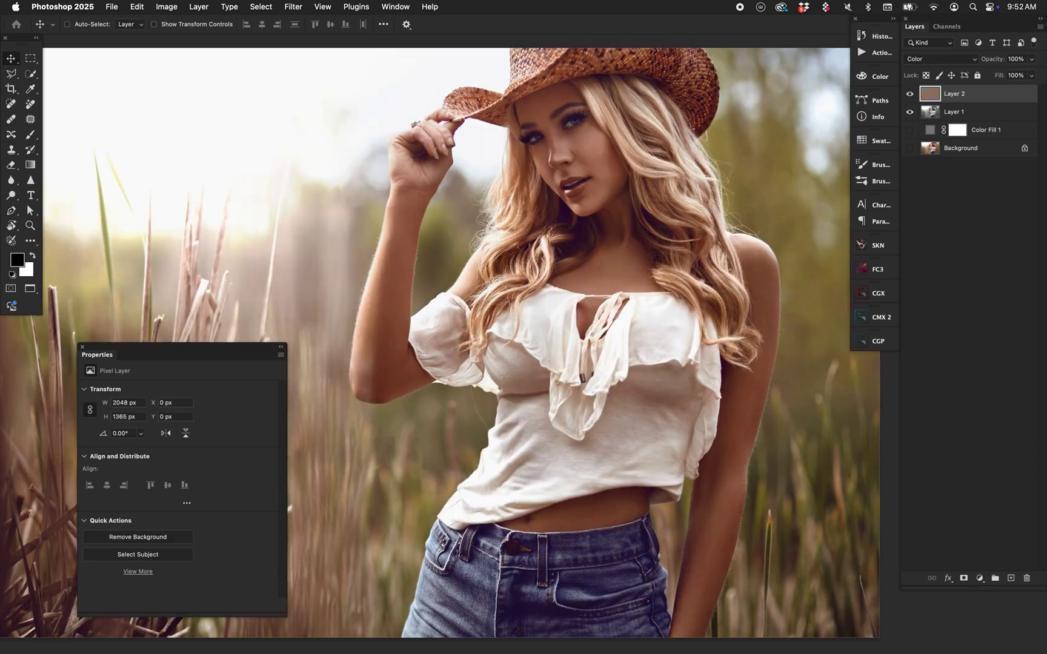
click(969, 111)
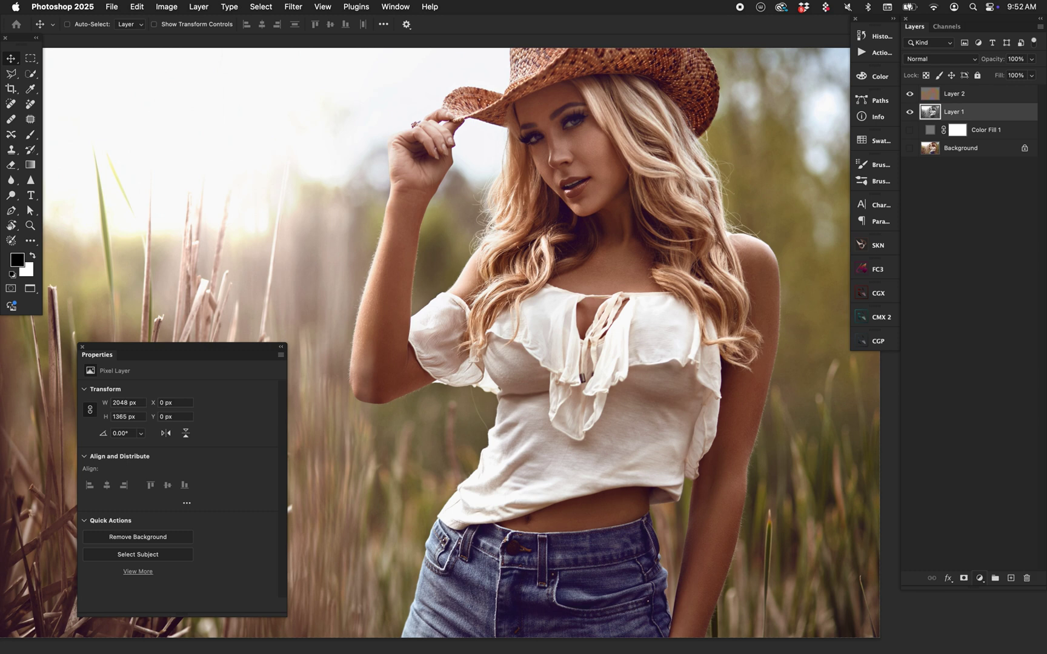
click(979, 578)
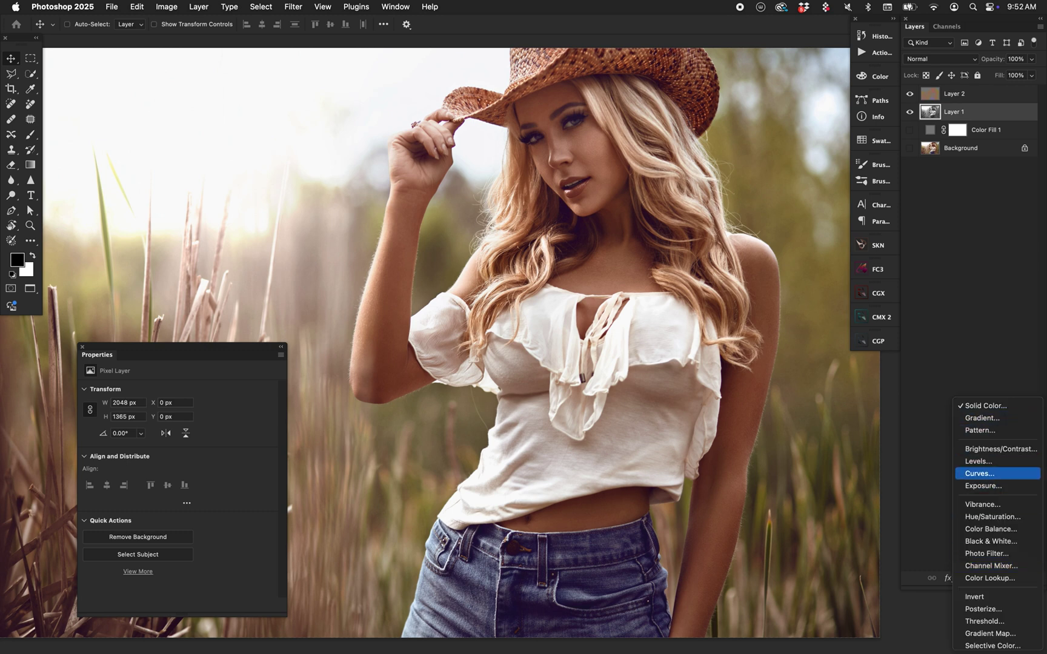
- Add a Brightness/Contrast layer above Layer 1 with raised contrast and try moving it higher
click(999, 449)
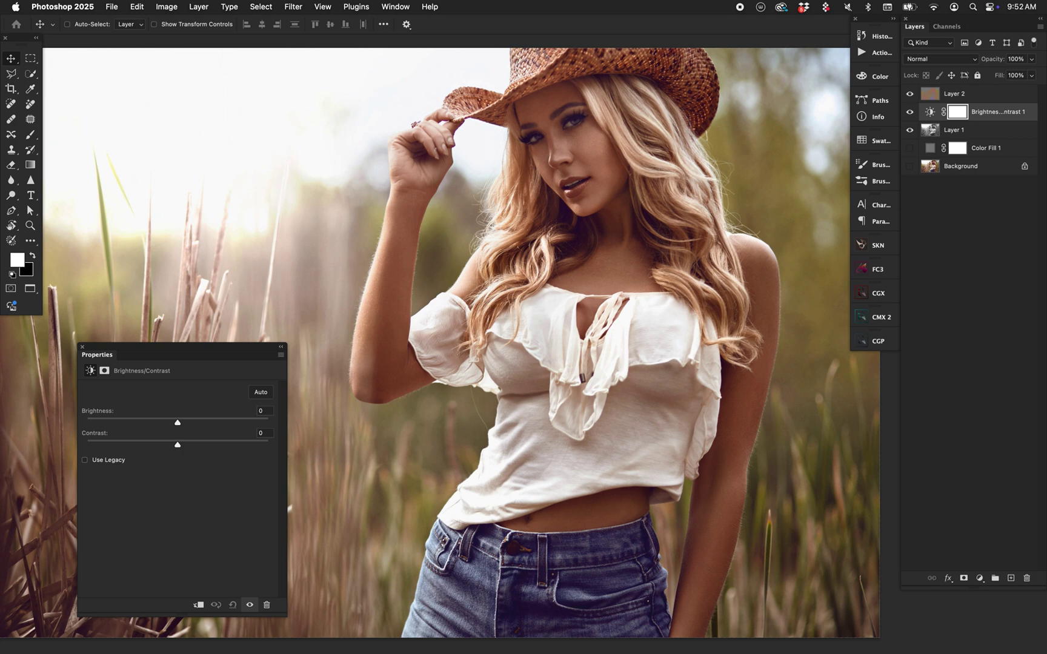
drag(178, 444, 219, 445)
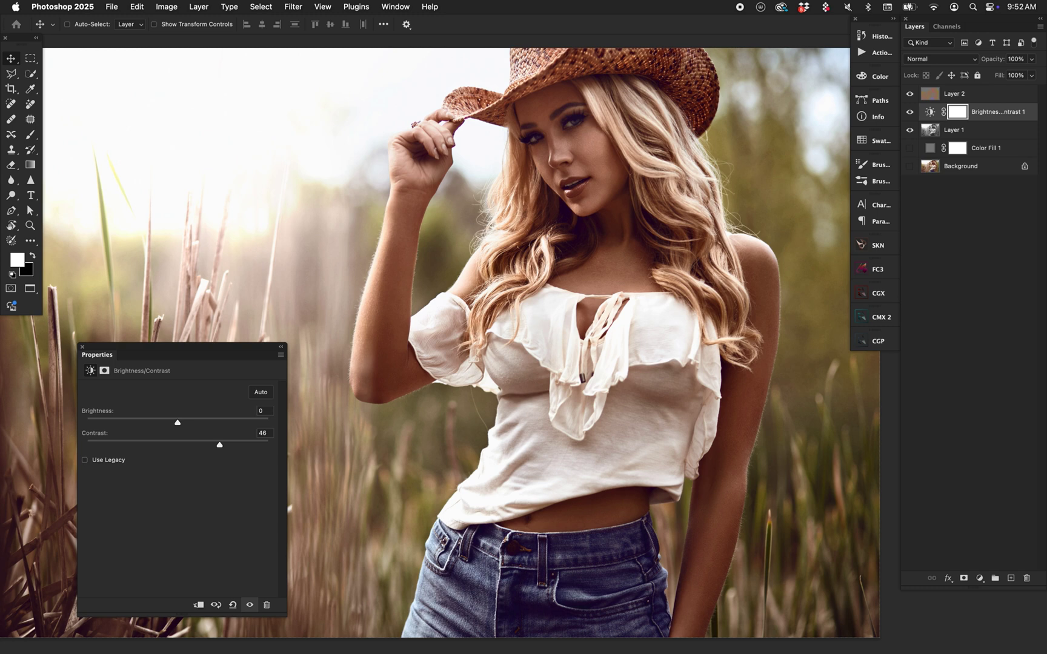
mouse_move(954, 112)
mouse_down()
mouse_move(956, 93)
mouse_move(956, 122)
mouse_up()
- Hide the Brightness/Contrast adjustment, swap the colours, and select Layer 2
click(958, 94)
key(x)
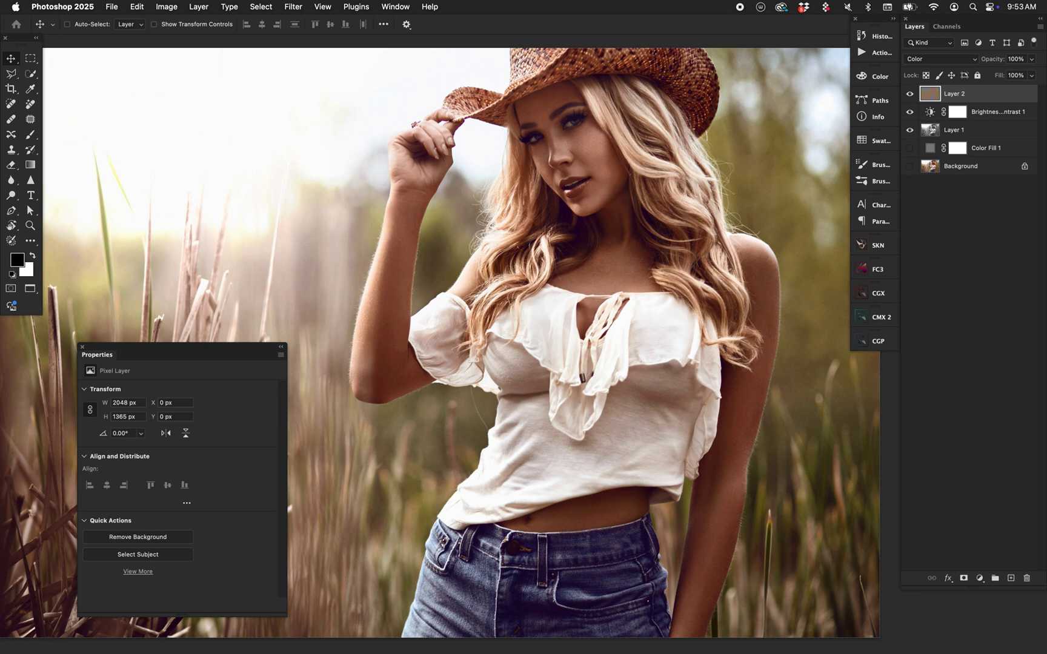
click(909, 112)
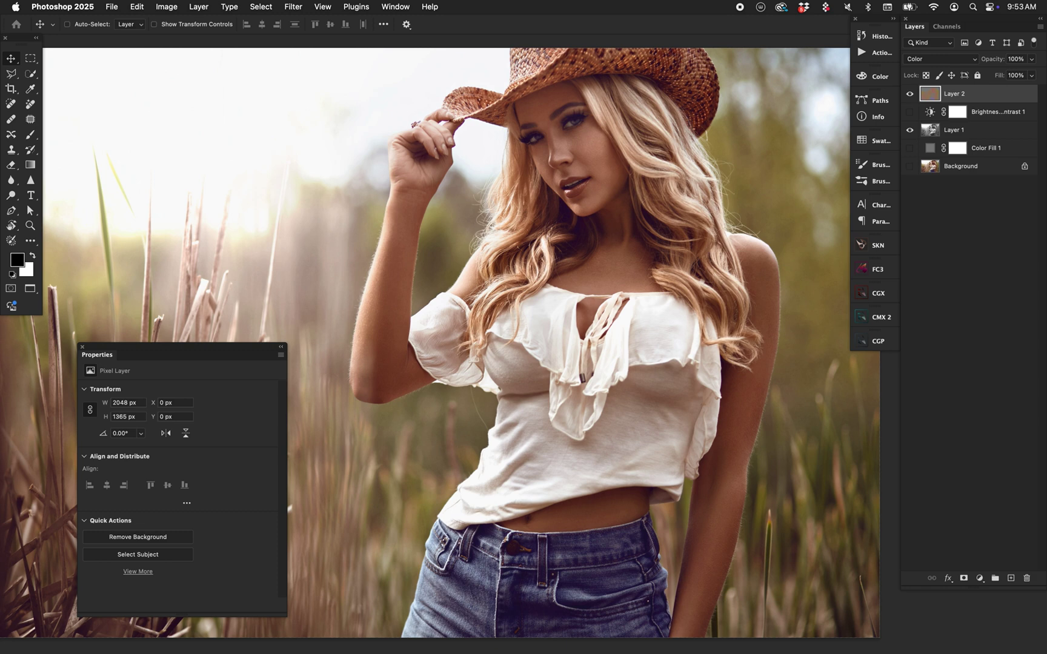
- Add a Hue/Saturation adjustment clipped to Layer 2 and raise Saturation to about +22
click(980, 578)
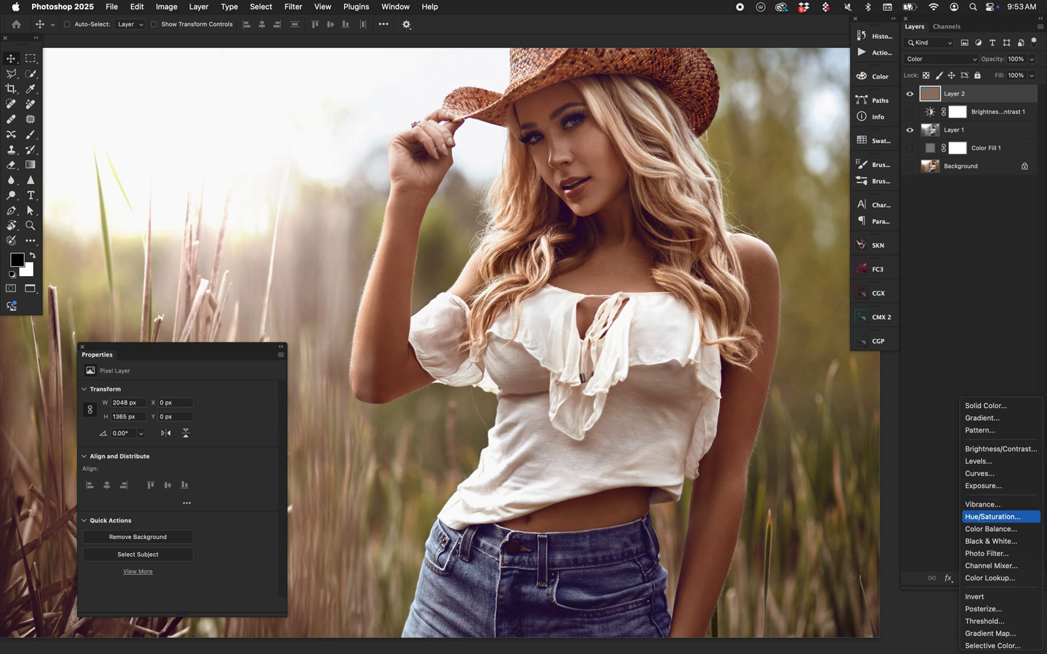
click(993, 517)
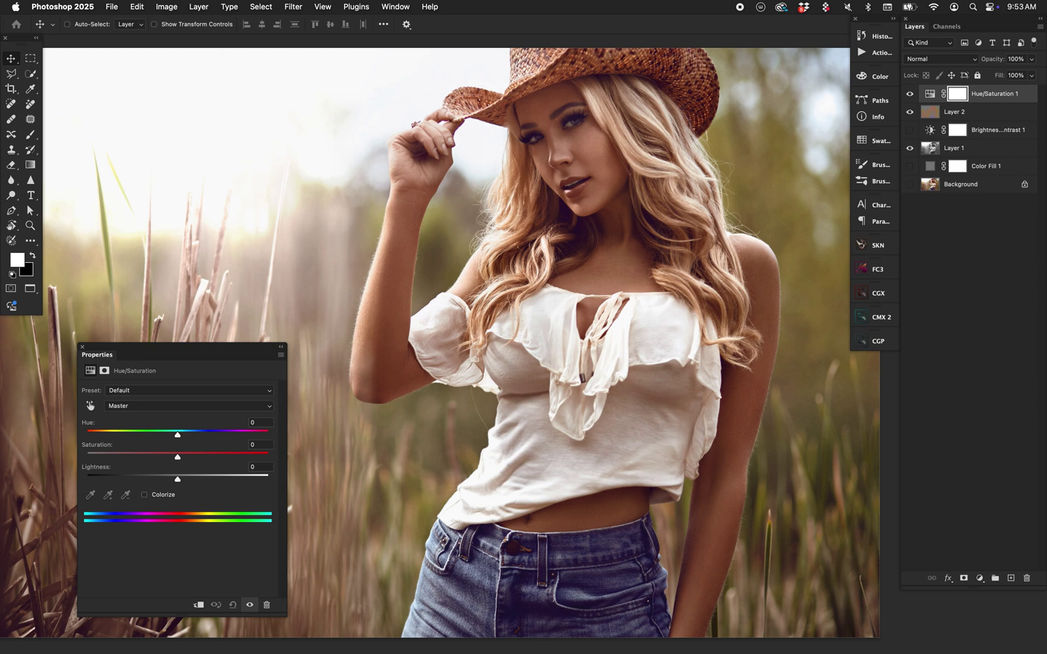
key(super+alt+g)
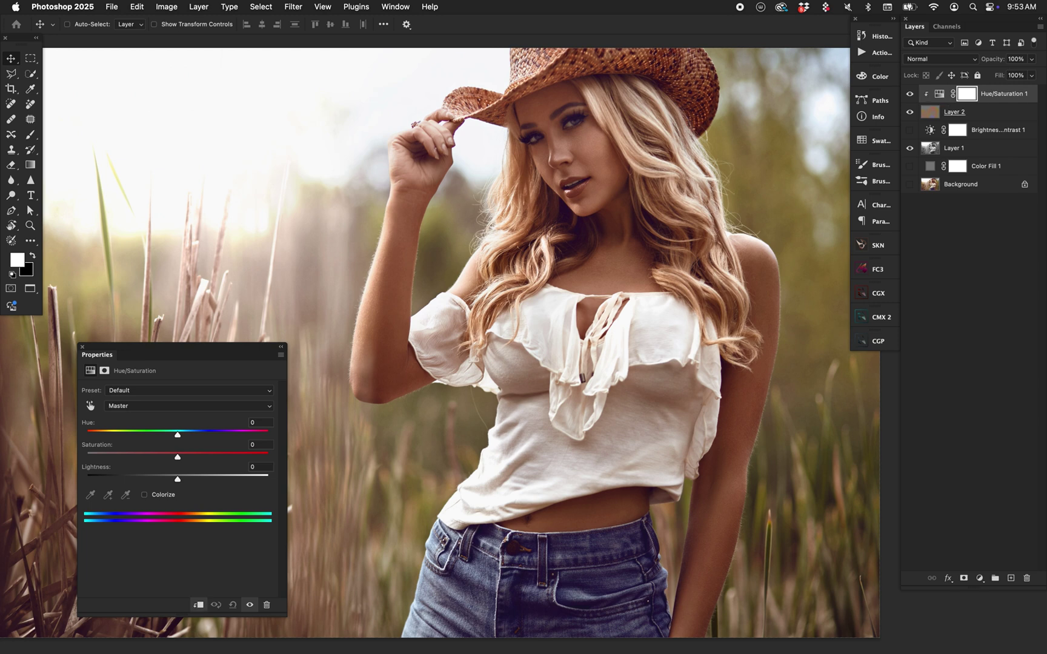
click(939, 94)
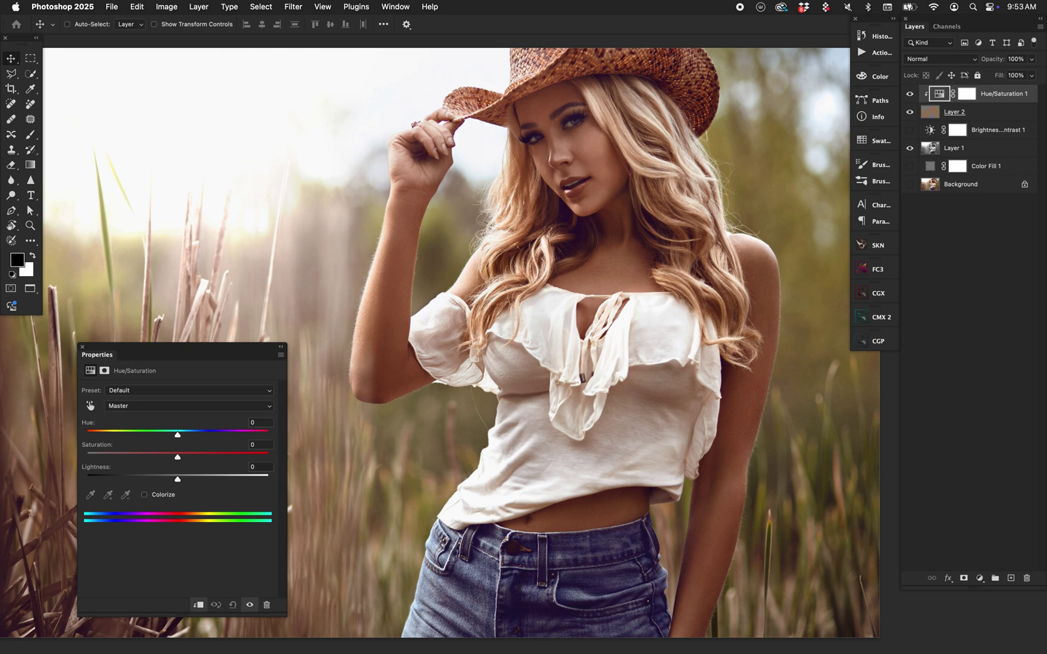
mouse_move(178, 457)
mouse_down()
mouse_move(205, 457)
mouse_move(162, 457)
mouse_move(192, 457)
mouse_up()
mouse_move(192, 457)
mouse_down()
mouse_move(170, 457)
mouse_move(203, 457)
mouse_up()
- Reset the Hue/Saturation settings and delete the trial Hue/Saturation 1 layer
click(233, 605)
drag(976, 93, 1026, 578)
click(980, 578)
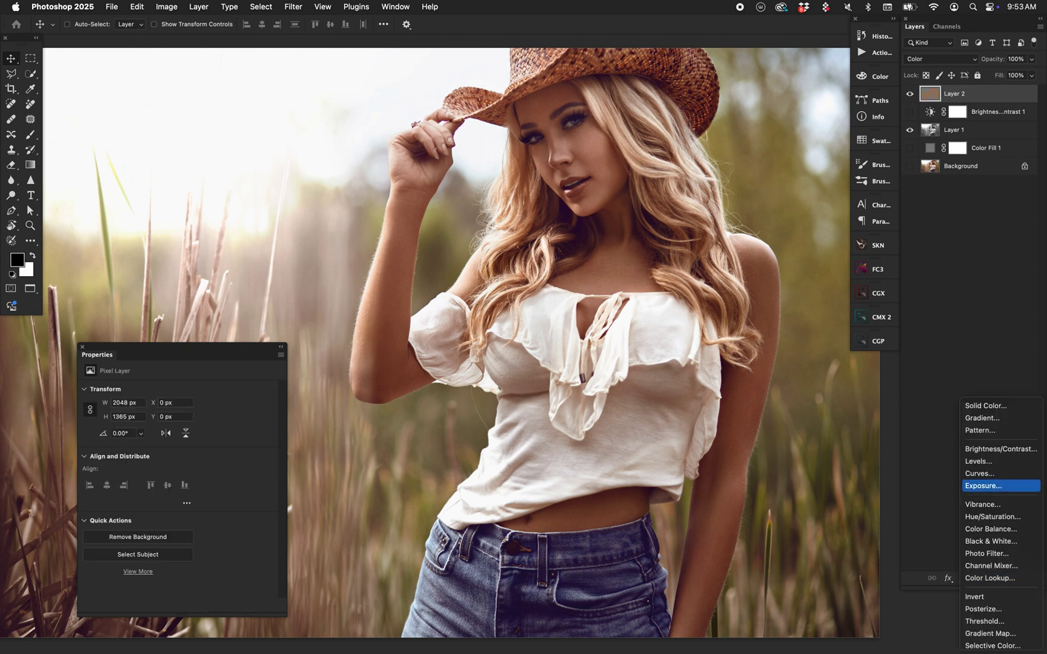
- Add a Selective Color adjustment clipped to Layer 2 with Reds Cyan +29 and Magenta +13
click(993, 646)
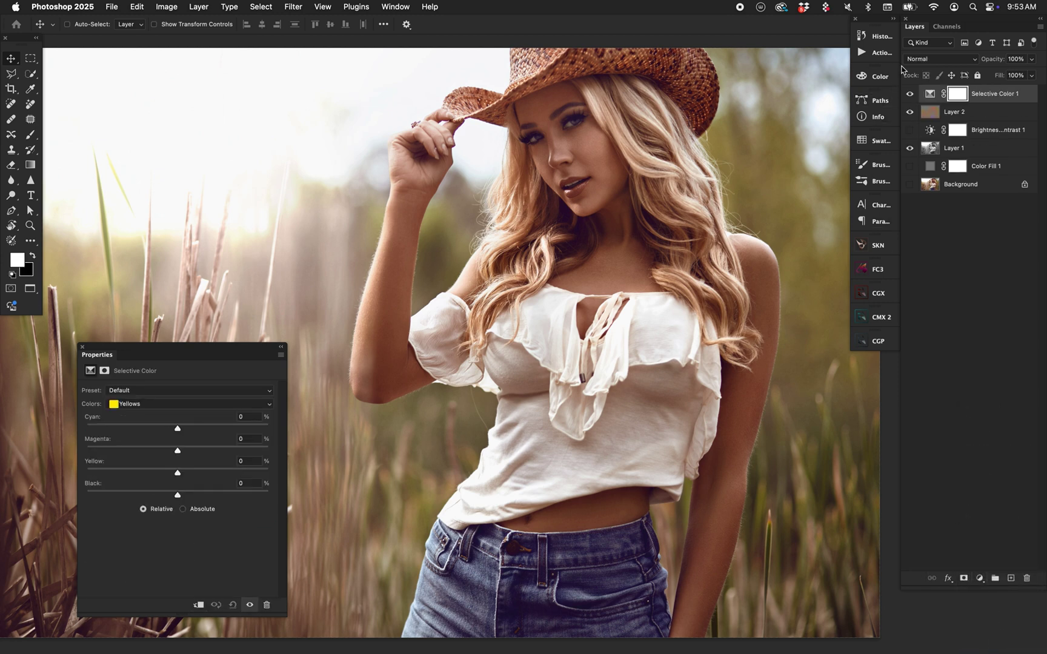
alt+click(934, 99)
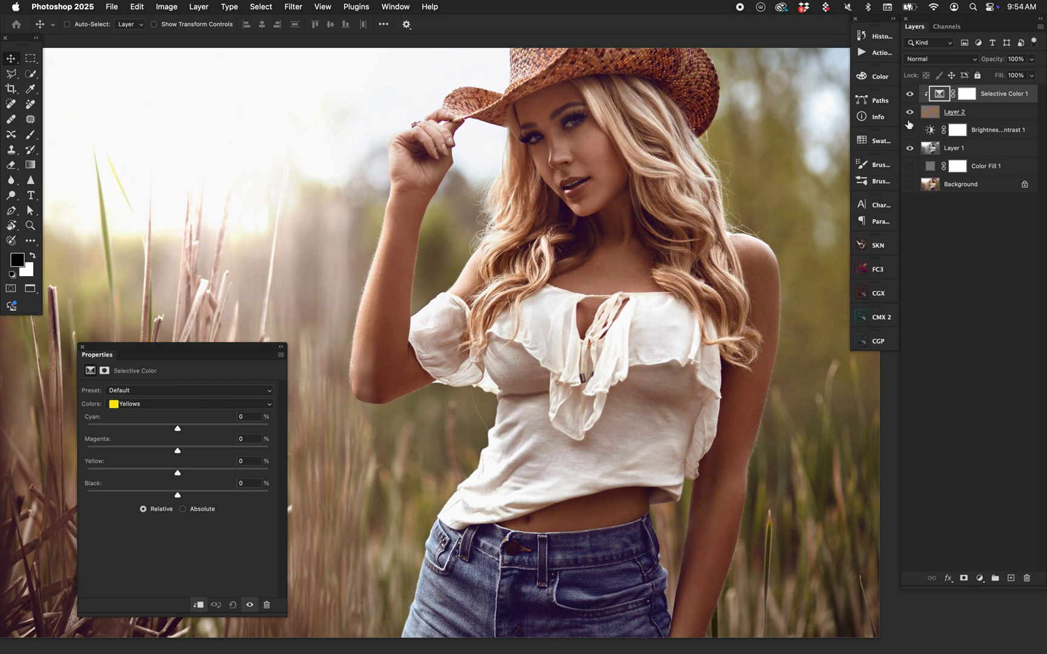
drag(178, 451, 146, 431)
click(162, 404)
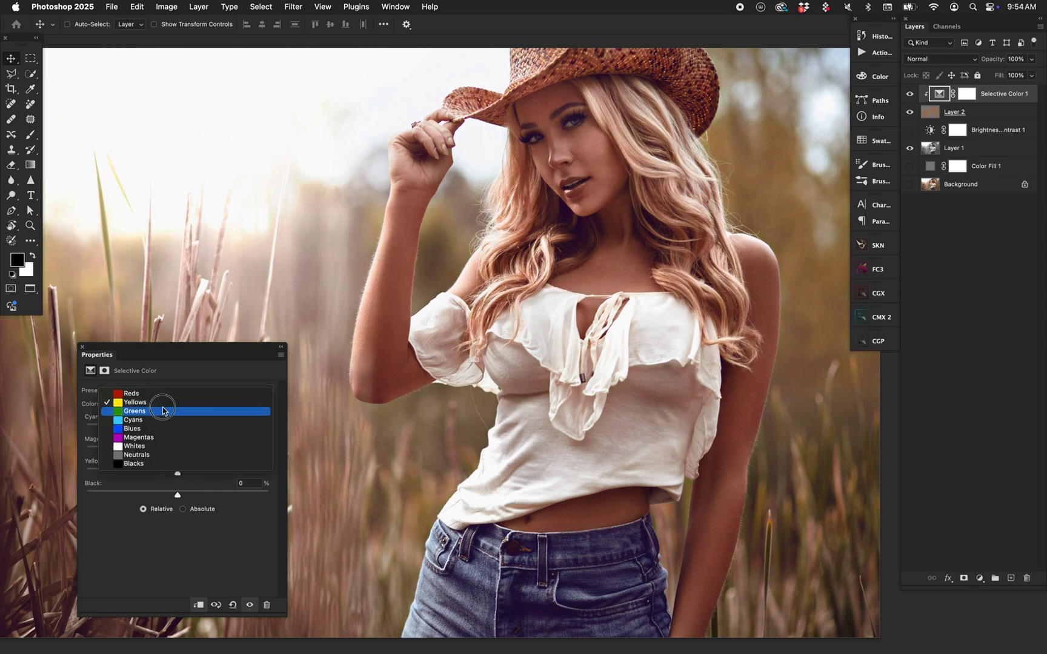
click(159, 392)
click(204, 428)
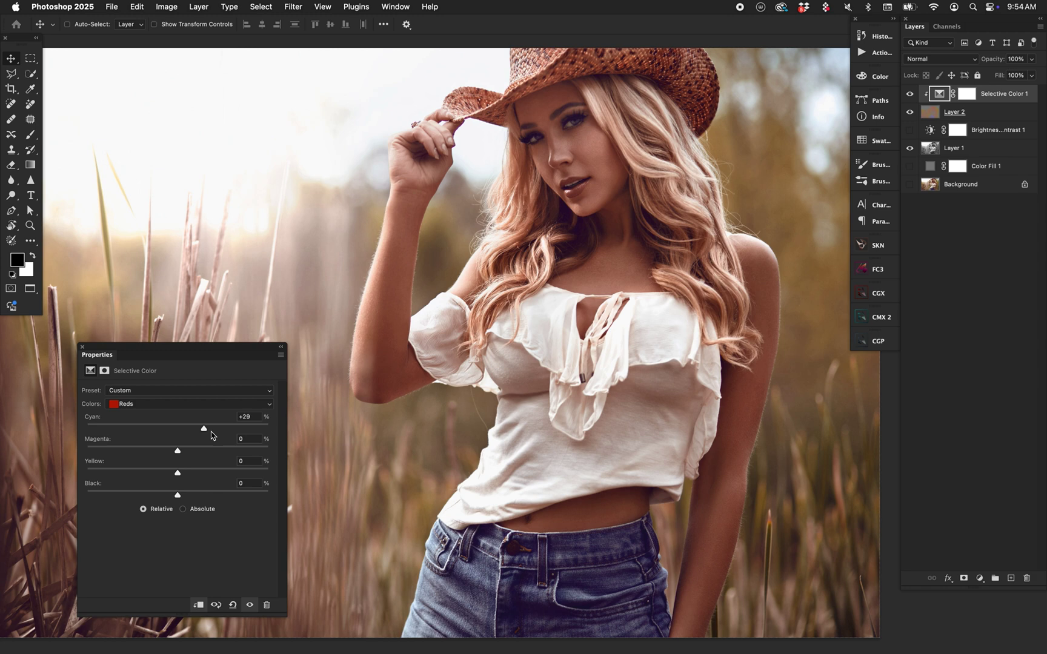
drag(177, 450, 154, 451)
click(211, 449)
drag(195, 445, 194, 446)
- Show Brightness/Contrast 1 at Contrast 30, then select Selective Color 1 down to Layer 1
click(910, 129)
click(933, 131)
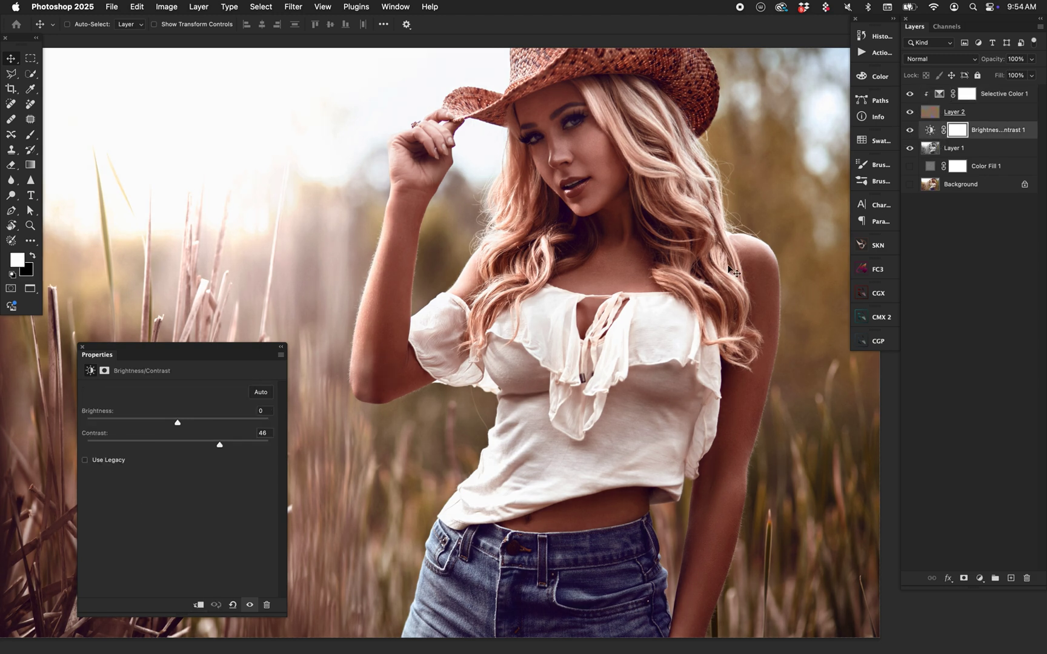
click(206, 444)
click(1003, 97)
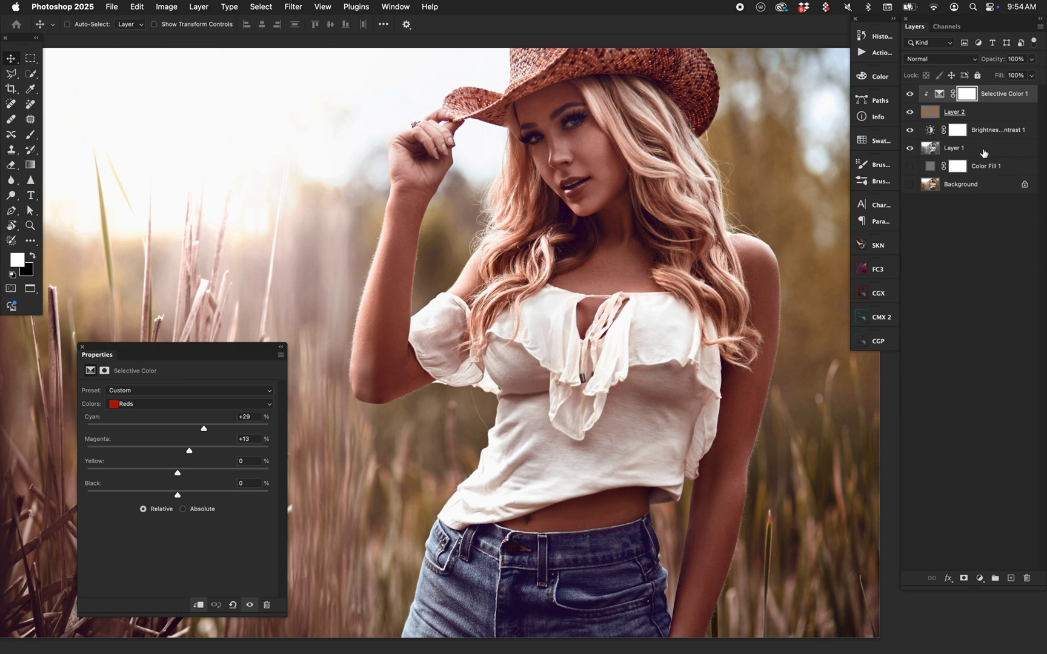
shift+click(983, 153)
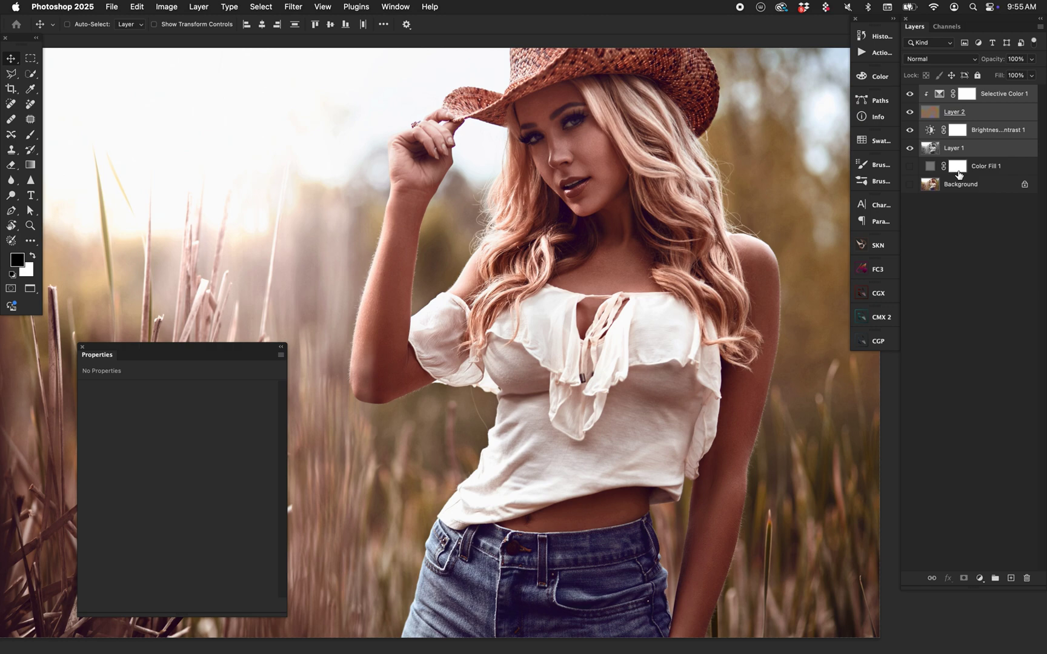
- Delete the four selected split layers and the Color Fill 1 layer
key(Delete)
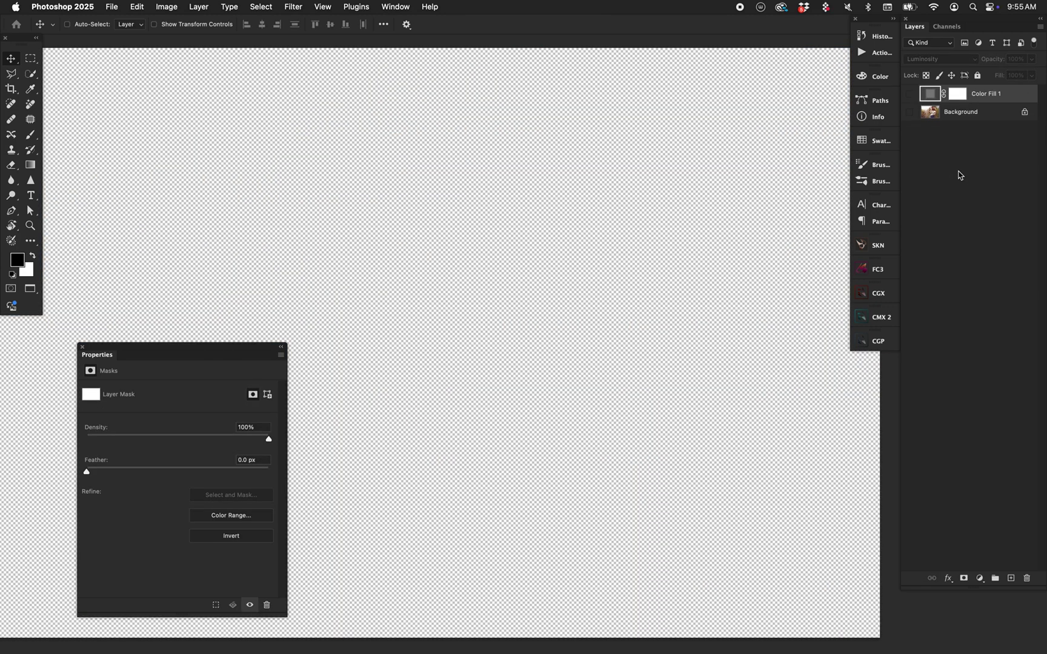
drag(909, 94, 1026, 578)
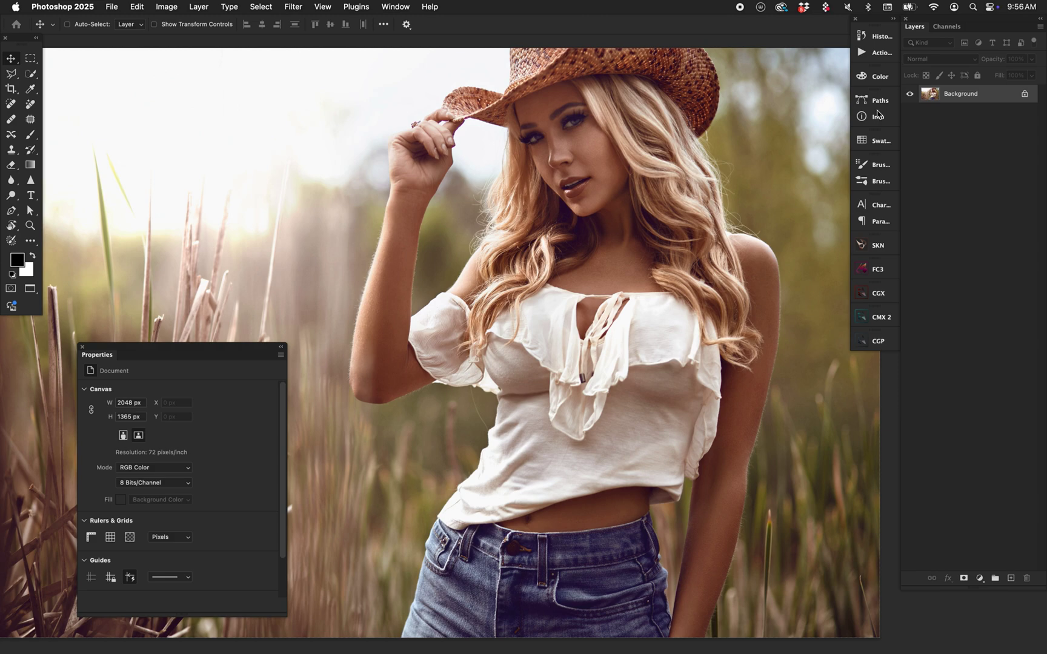
- Run the NBP D&B Chroma Luma Median action, accepting the Median radius of 12
click(879, 55)
drag(846, 67, 848, 241)
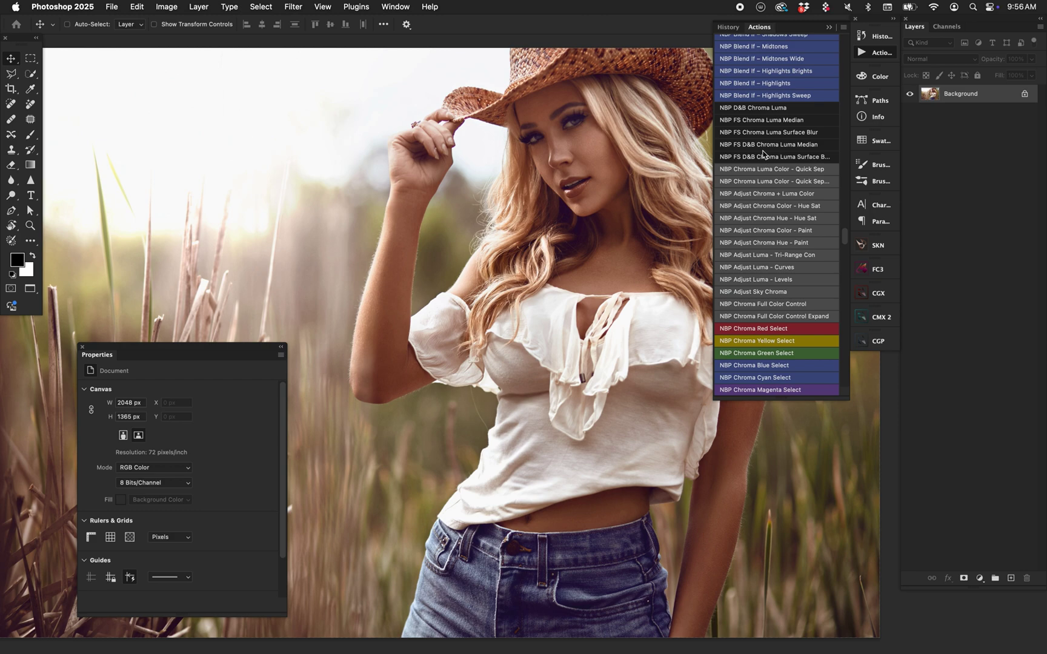
click(816, 146)
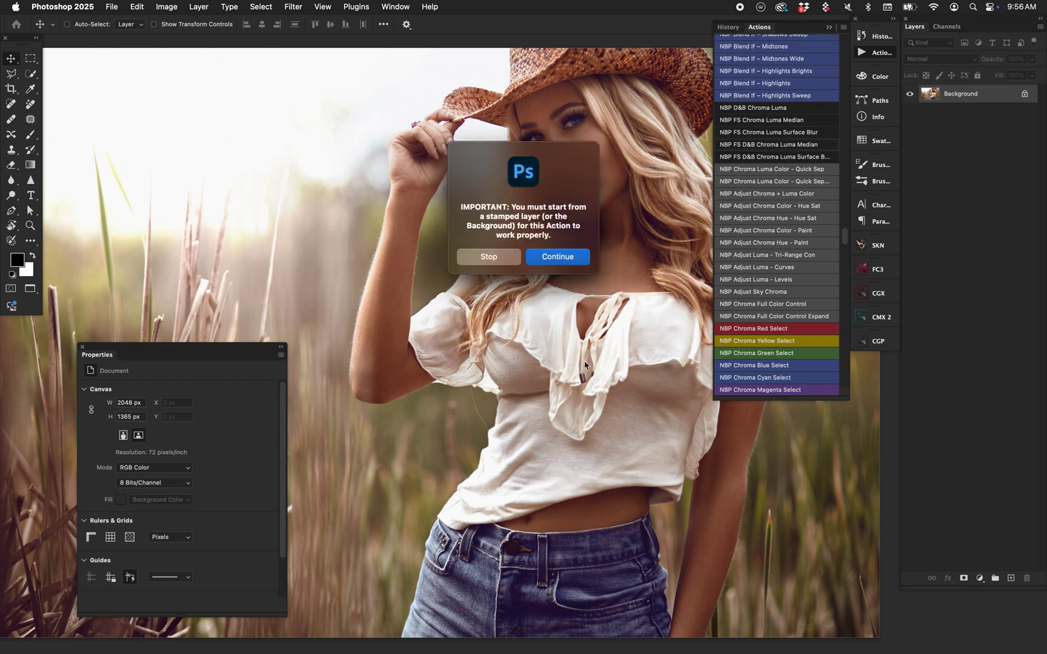
key(Return)
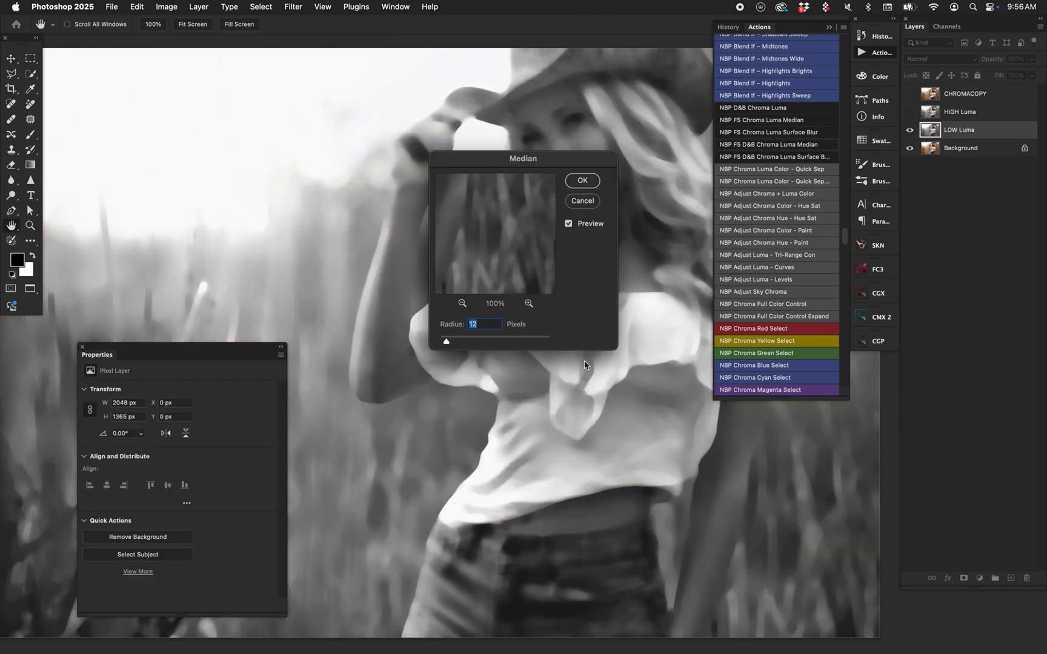
key(Return)
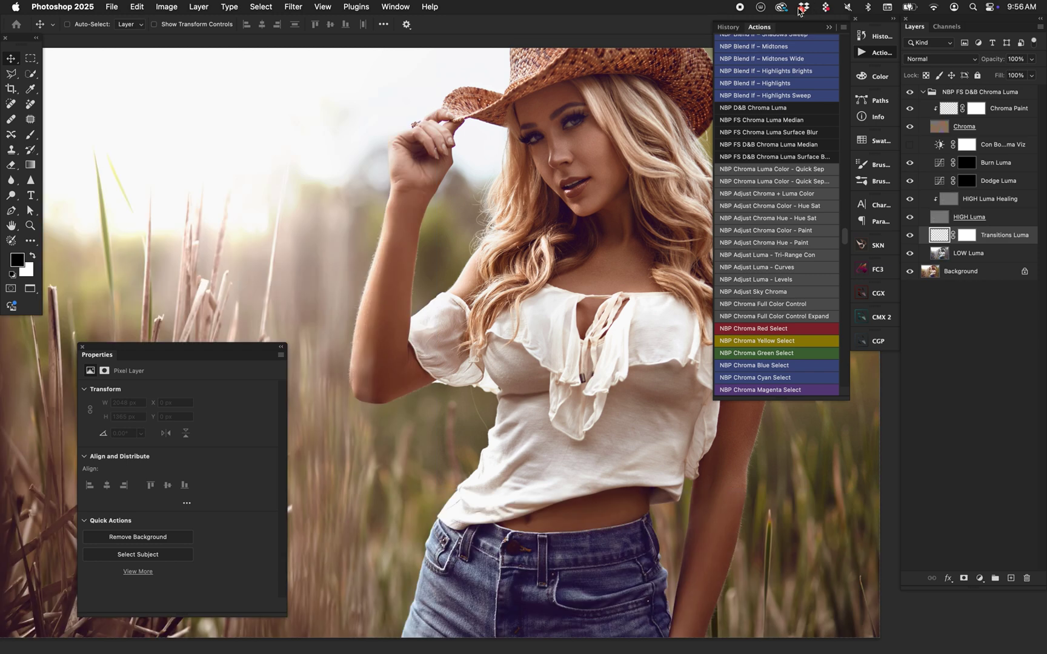
click(757, 28)
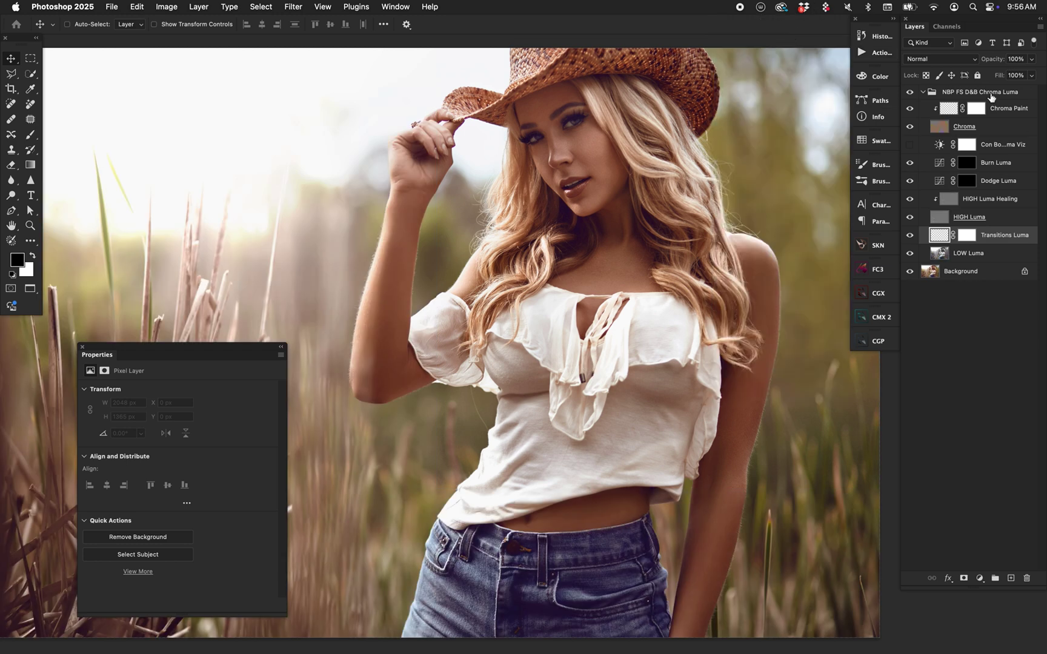
click(988, 202)
click(991, 258)
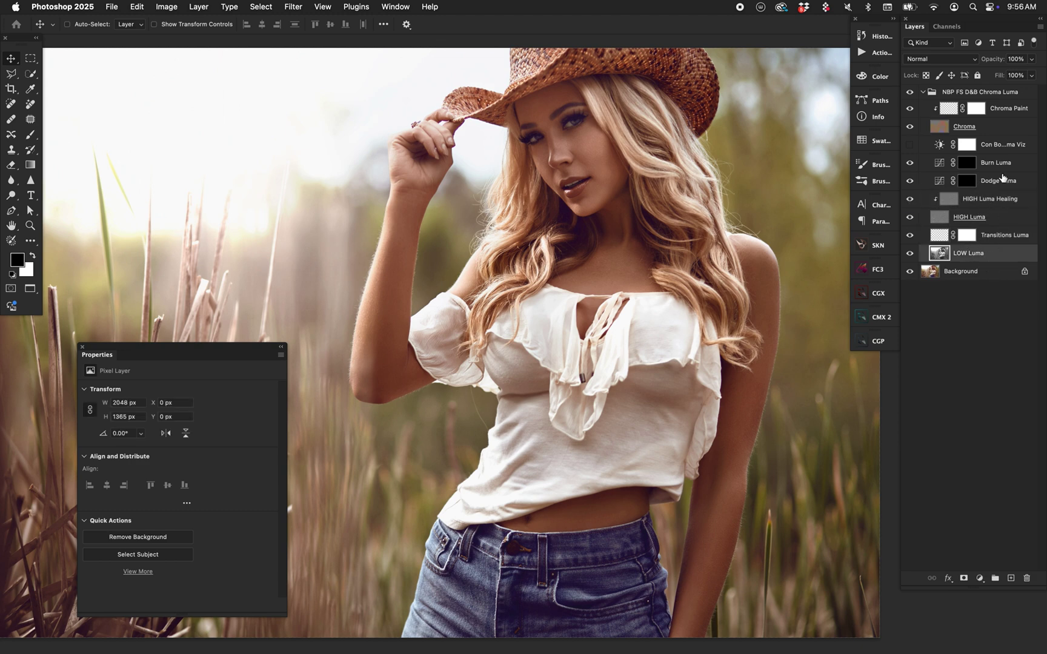
click(999, 179)
click(1001, 163)
click(942, 126)
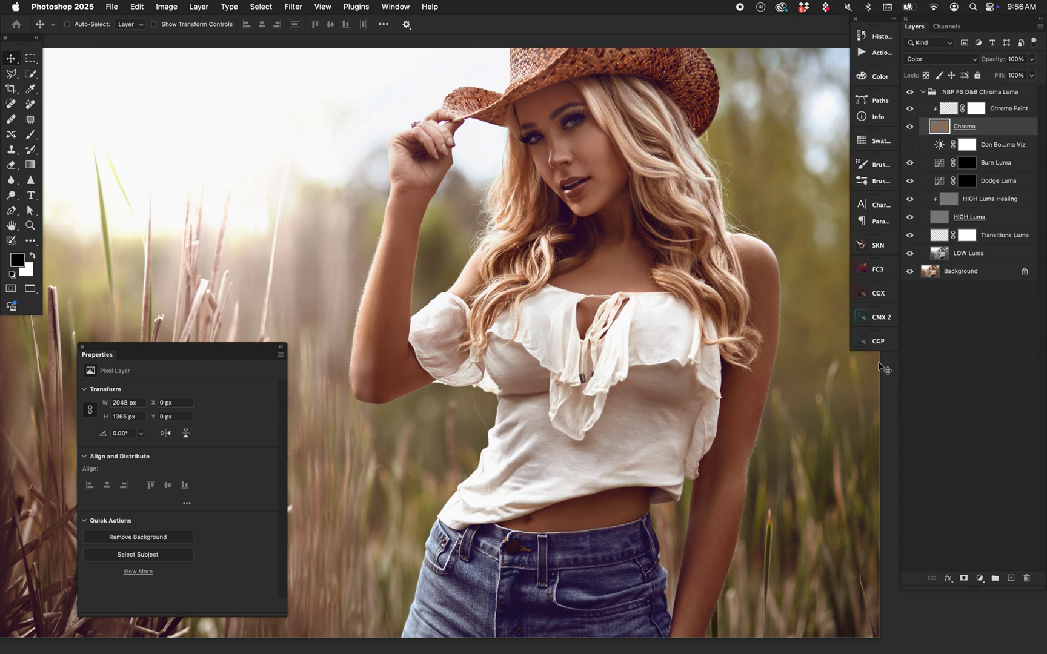
click(910, 127)
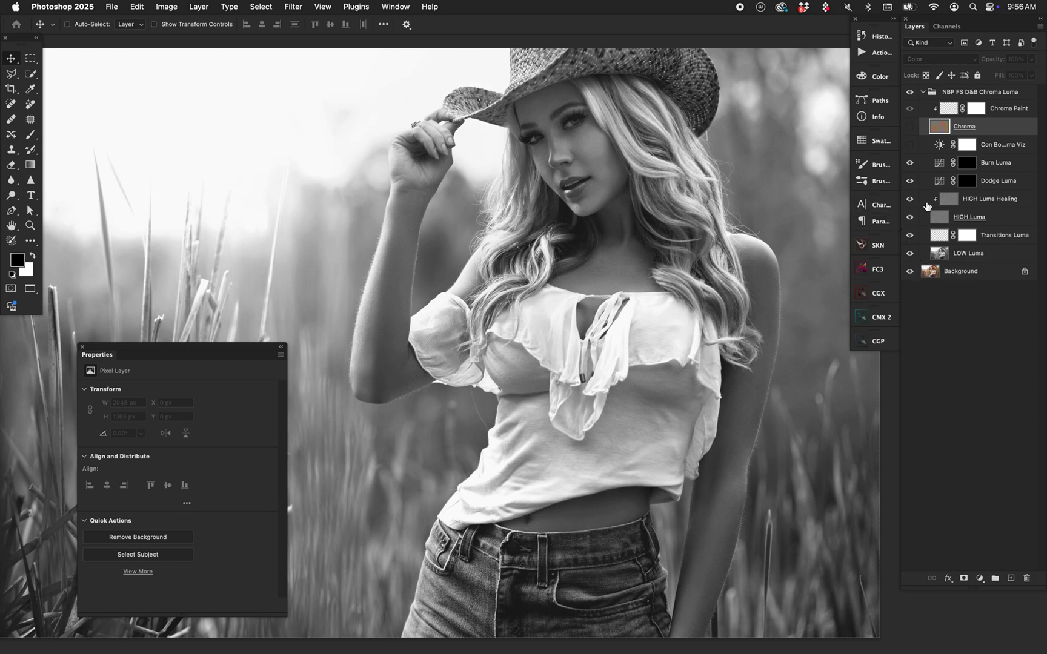
click(909, 126)
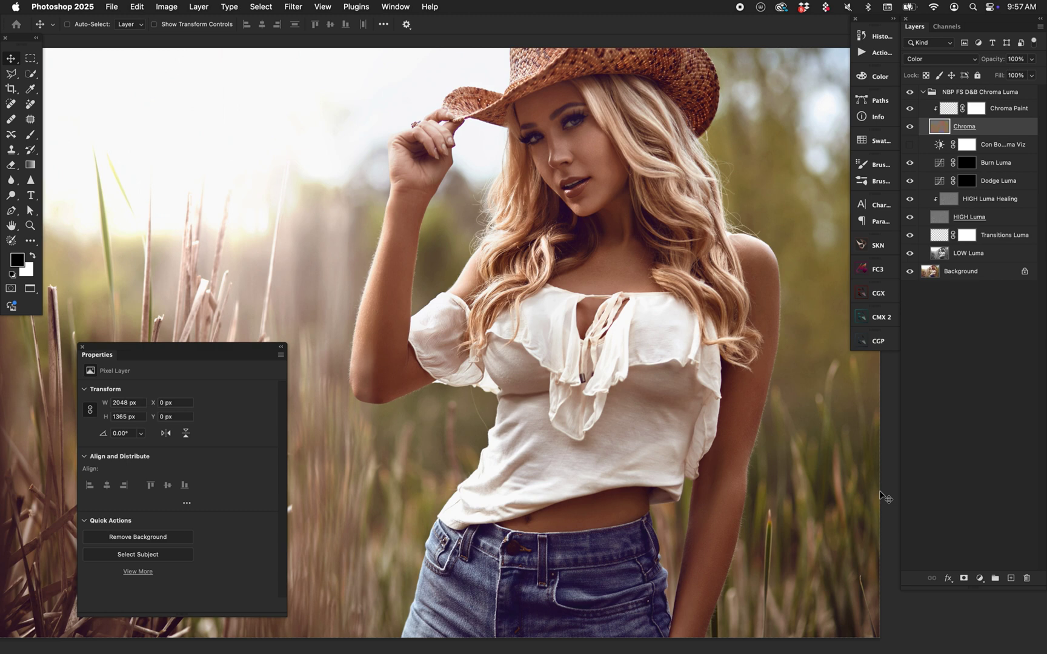
- Delete the NBP FS D&B Chroma Luma layer group
click(980, 578)
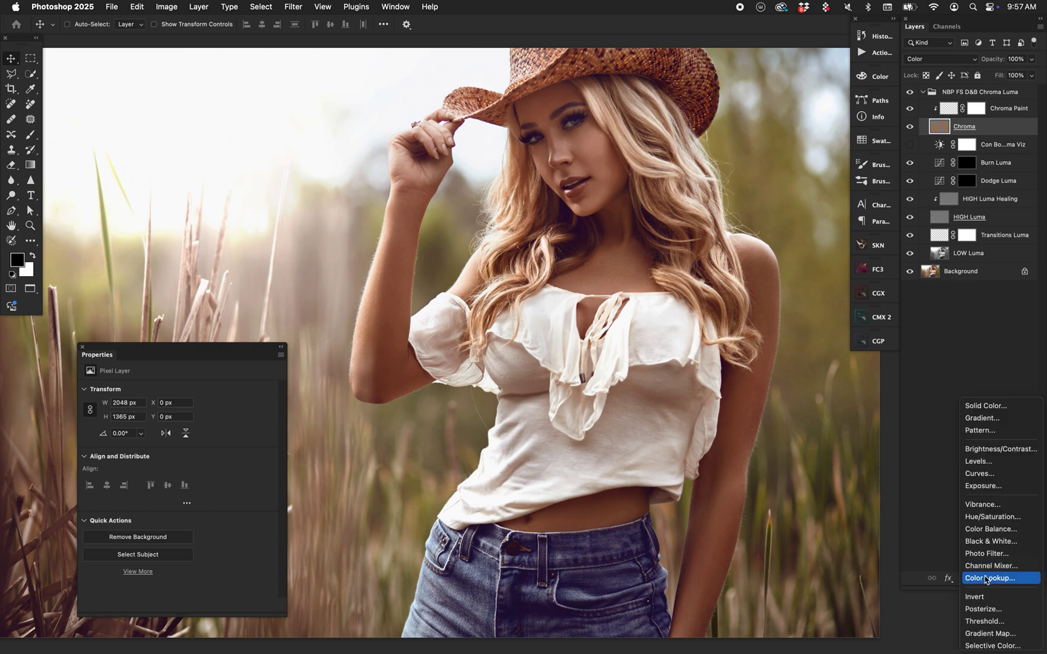
click(938, 405)
click(975, 91)
key(Delete)
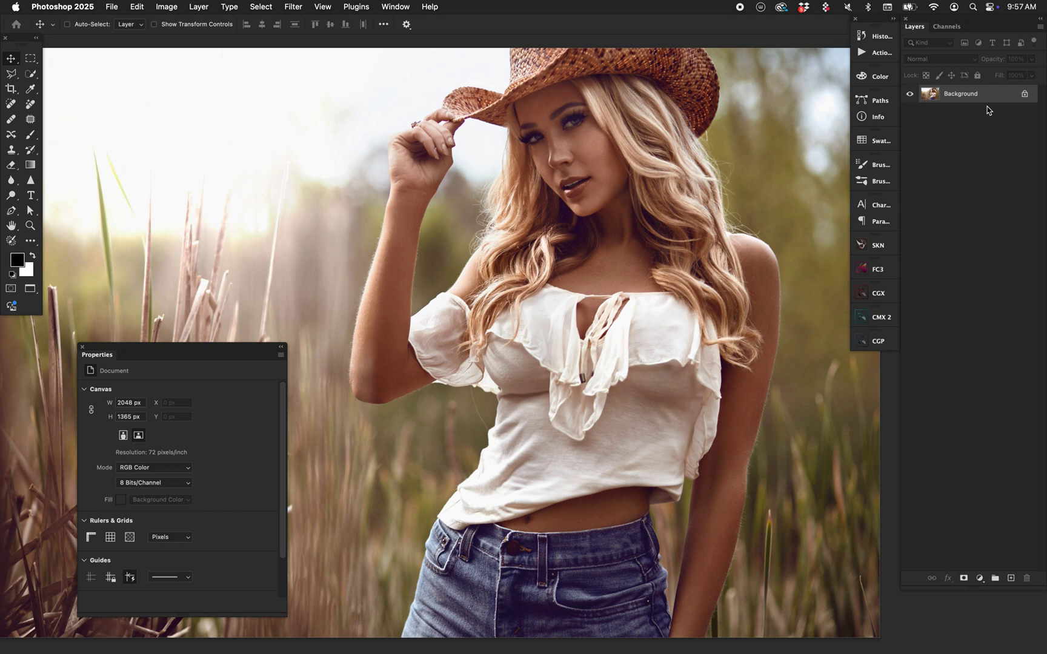